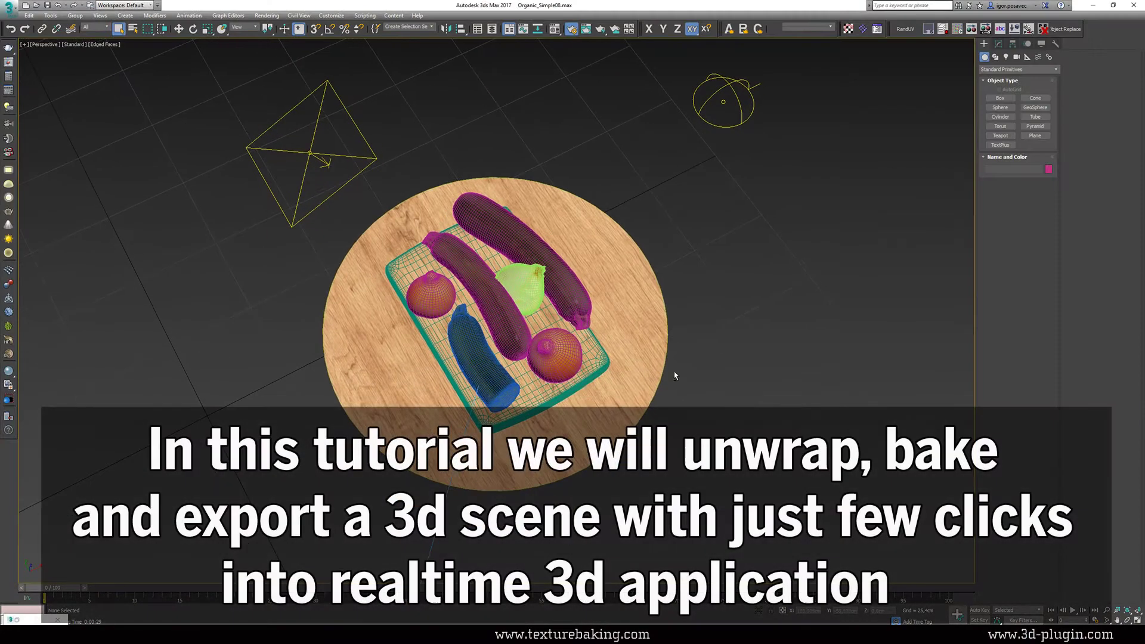
# Frame the board from a lower angle, select the left onion, and render a V-Ray preview, then close it.
pyautogui.keyDown('alt'); pyautogui.moveTo(676, 376); pyautogui.dragTo(656, 334, button='middle'); pyautogui.keyUp('alt')
pyautogui.scroll(6, 497, 255)
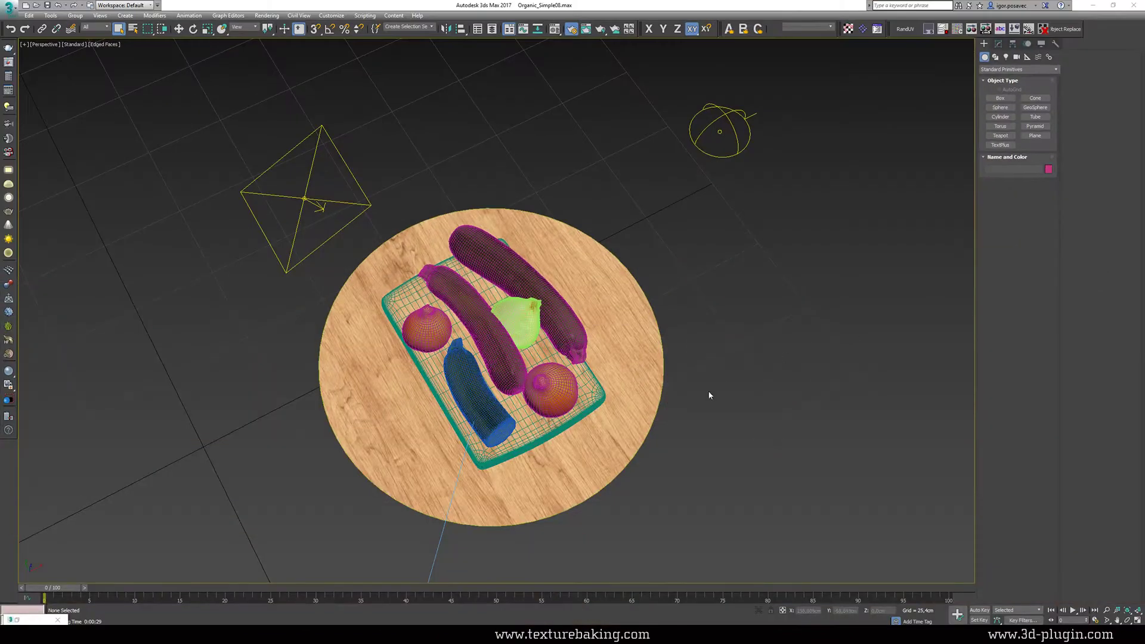
pyautogui.moveTo(712, 392)
pyautogui.keyDown('alt'); pyautogui.mouseDown(button='middle')
pyautogui.moveTo(672, 378)
pyautogui.moveTo(685, 364)
pyautogui.moveTo(655, 340)
pyautogui.moveTo(682, 356)
pyautogui.mouseUp(button='middle'); pyautogui.keyUp('alt')
pyautogui.scroll(8, 496, 248)
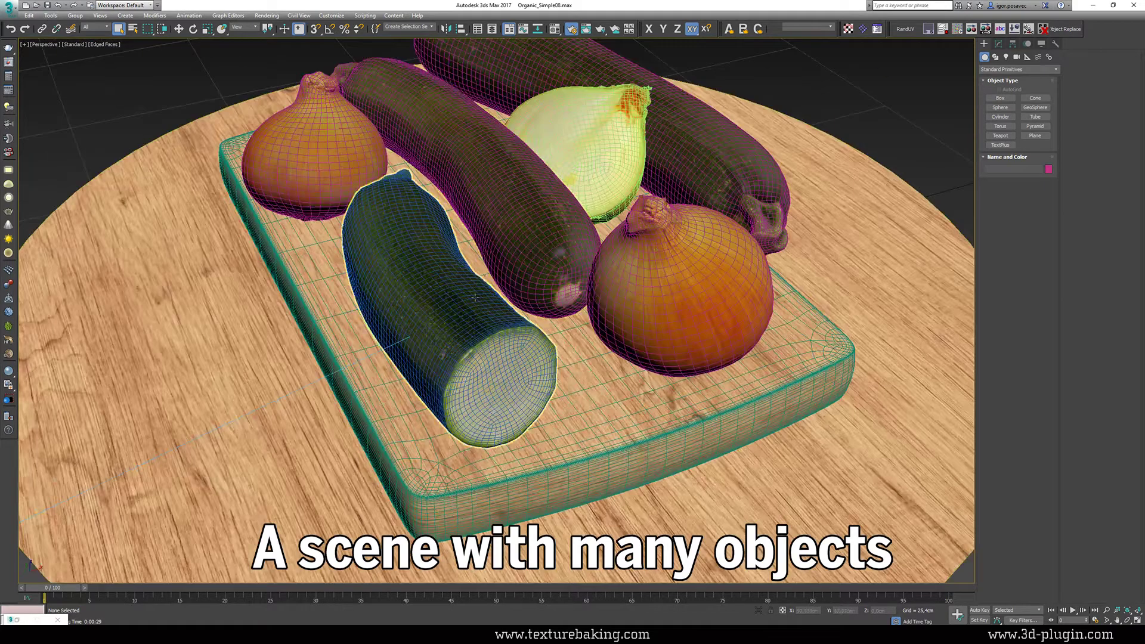
pyautogui.click(445, 310)
pyautogui.click(314, 155)
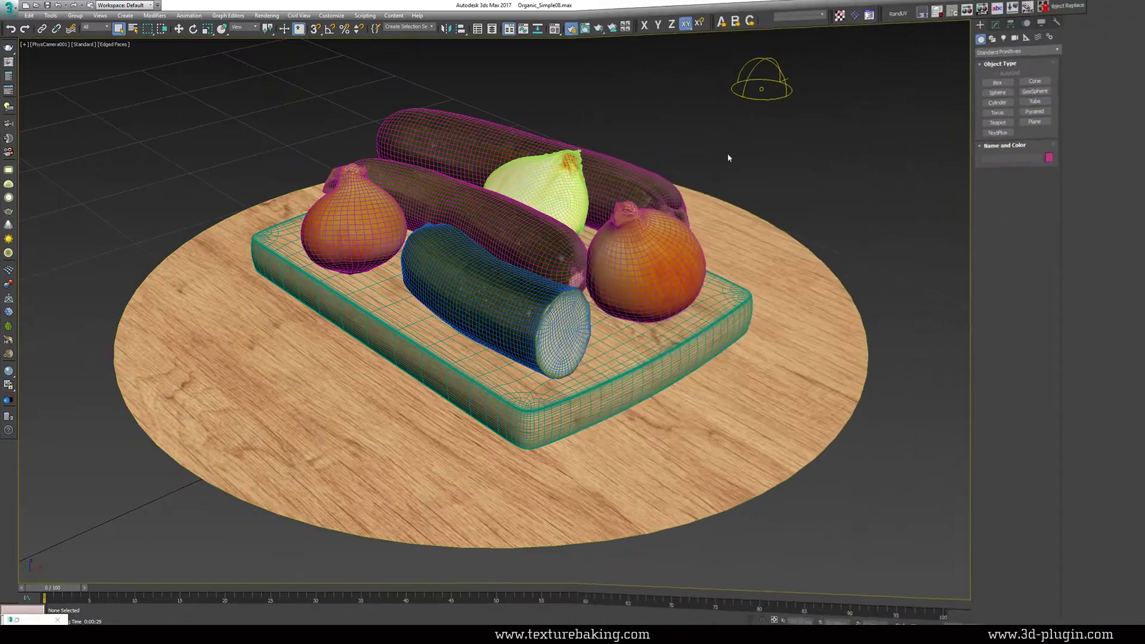
pyautogui.hotkey('shift', 'q')
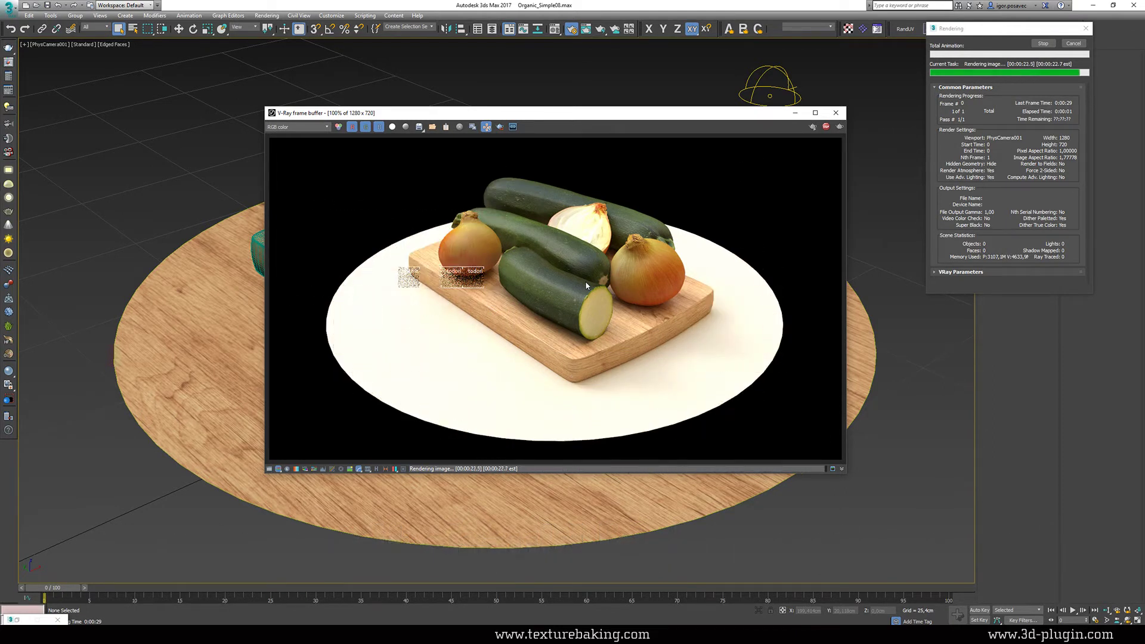
pyautogui.click(836, 113)
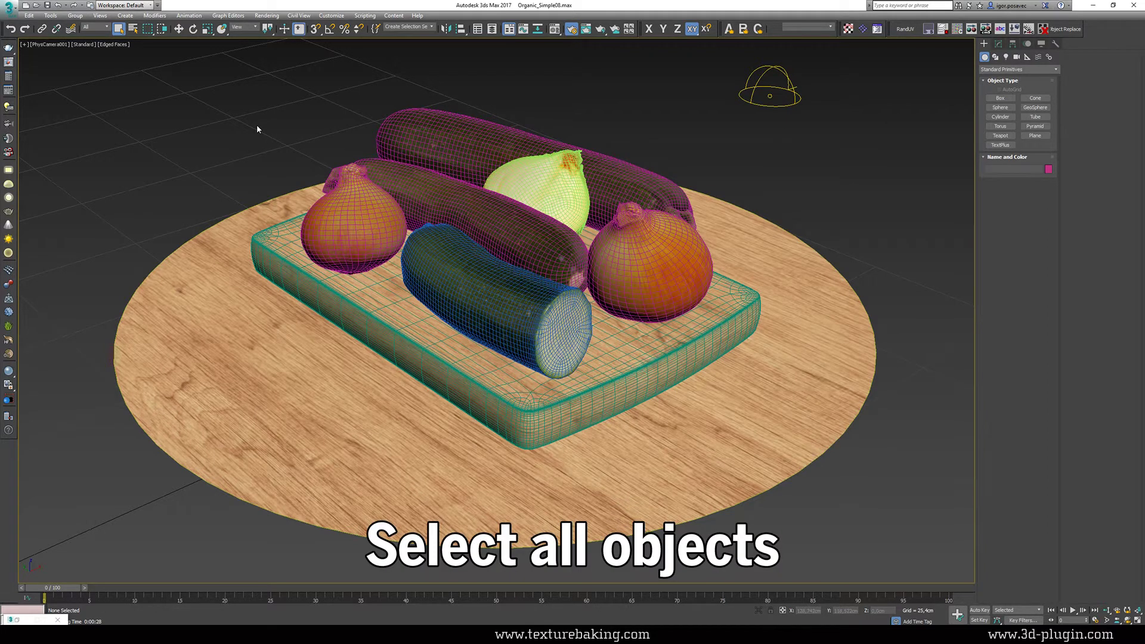
# Switch to Default Shading, box-select all eight objects, and bring up the Flatiron utility.
pyautogui.press('F4')
pyautogui.moveTo(218, 108); pyautogui.dragTo(334, 239)
pyautogui.moveTo(714, 492); pyautogui.dragTo(714, 493)
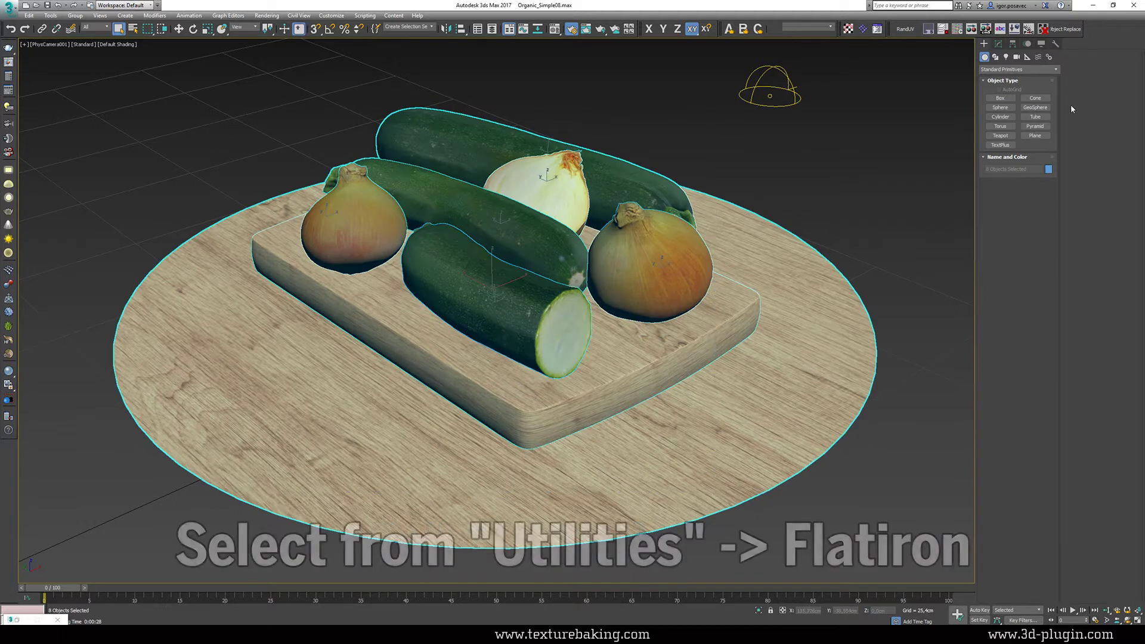
pyautogui.click(1054, 45)
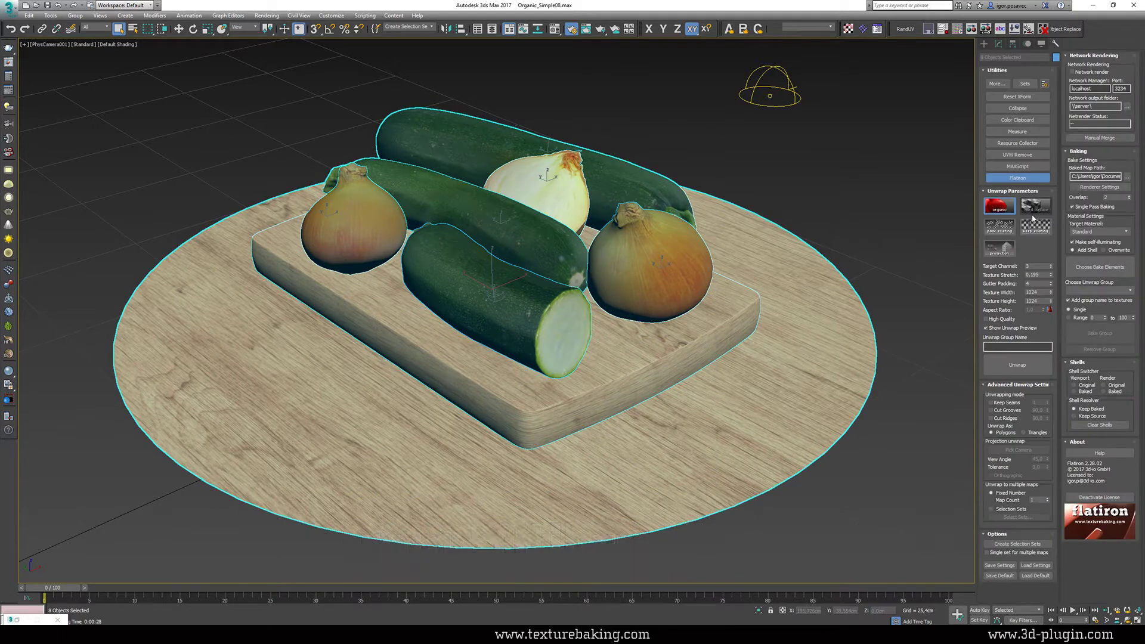
pyautogui.click(1000, 205)
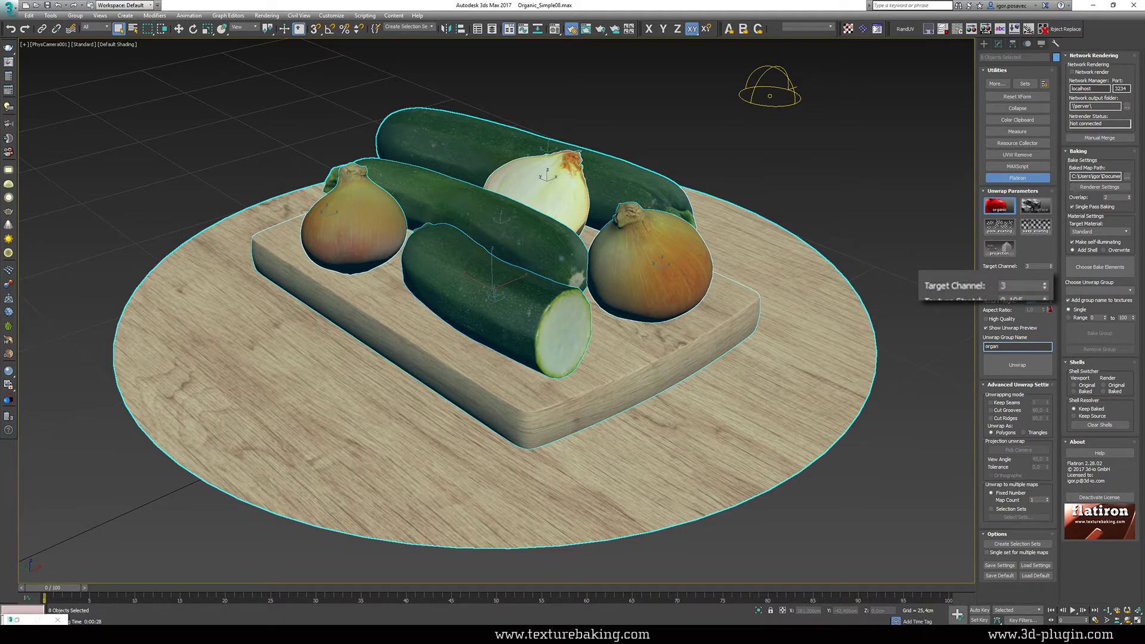
# Unwrap the objects under the group name 'organicunwrap' and move the UV template preview aside.
pyautogui.write('icunwrp')
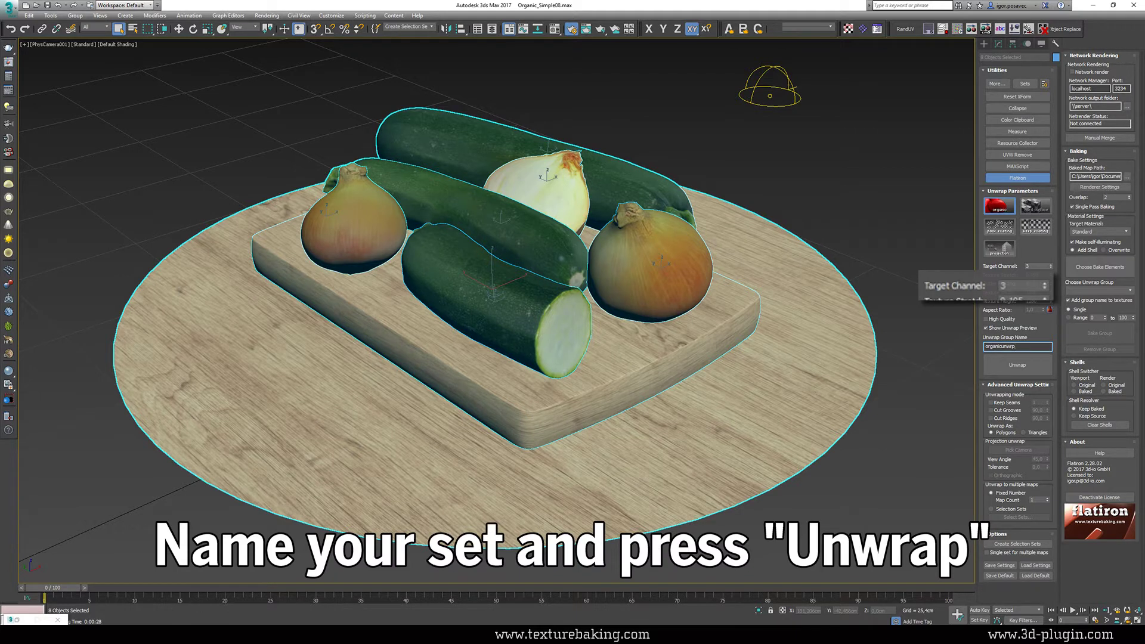
pyautogui.click(1025, 366)
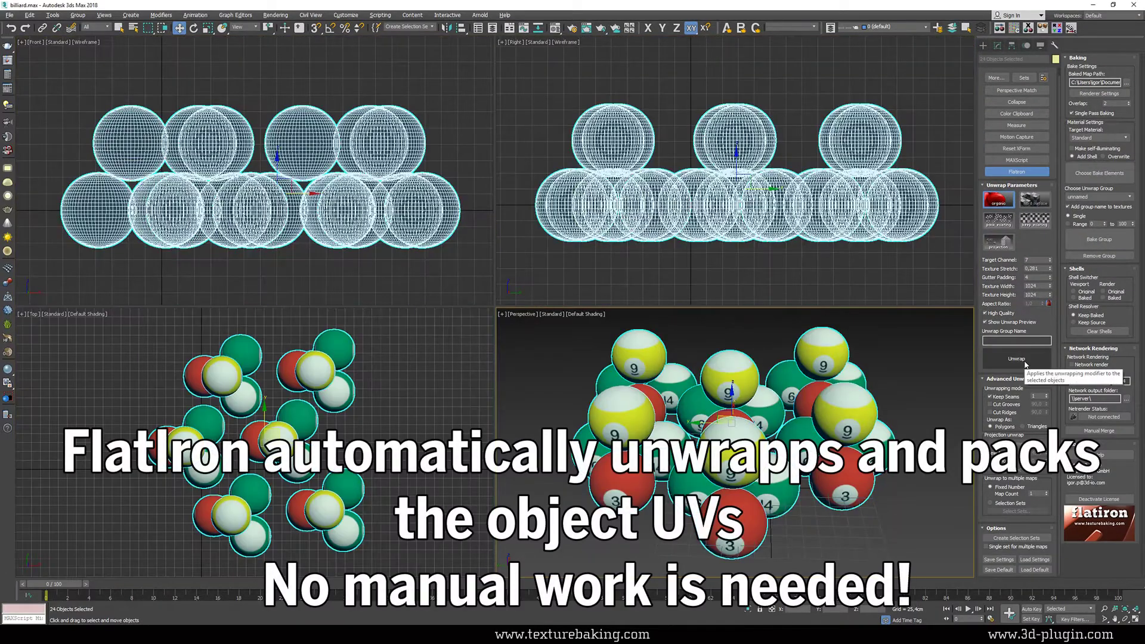
pyautogui.click(1017, 360)
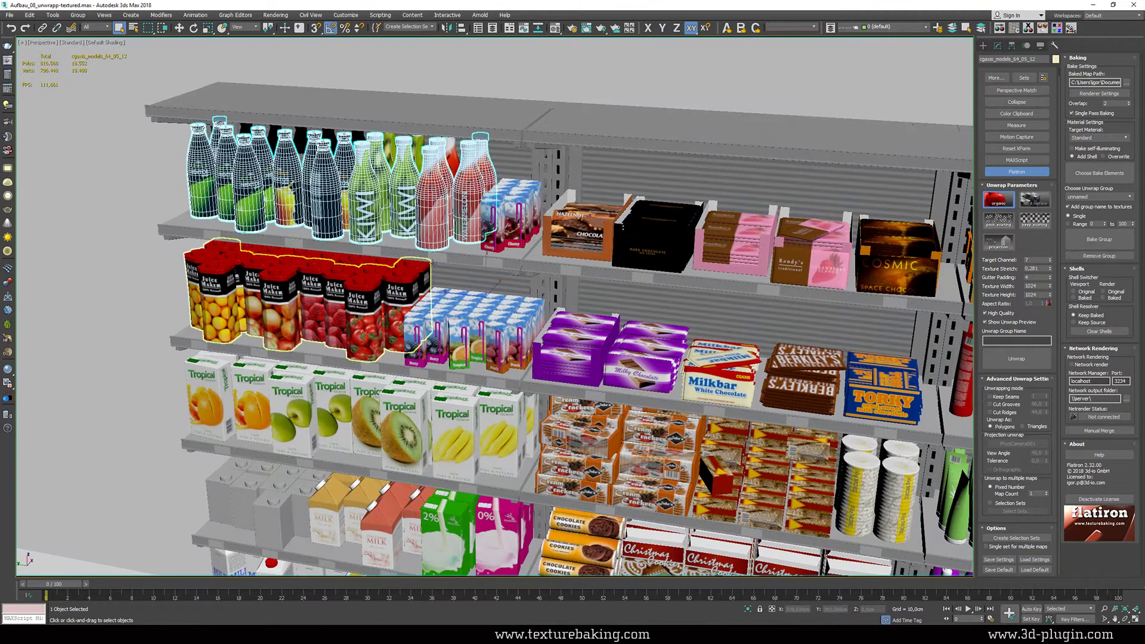
pyautogui.click(1017, 359)
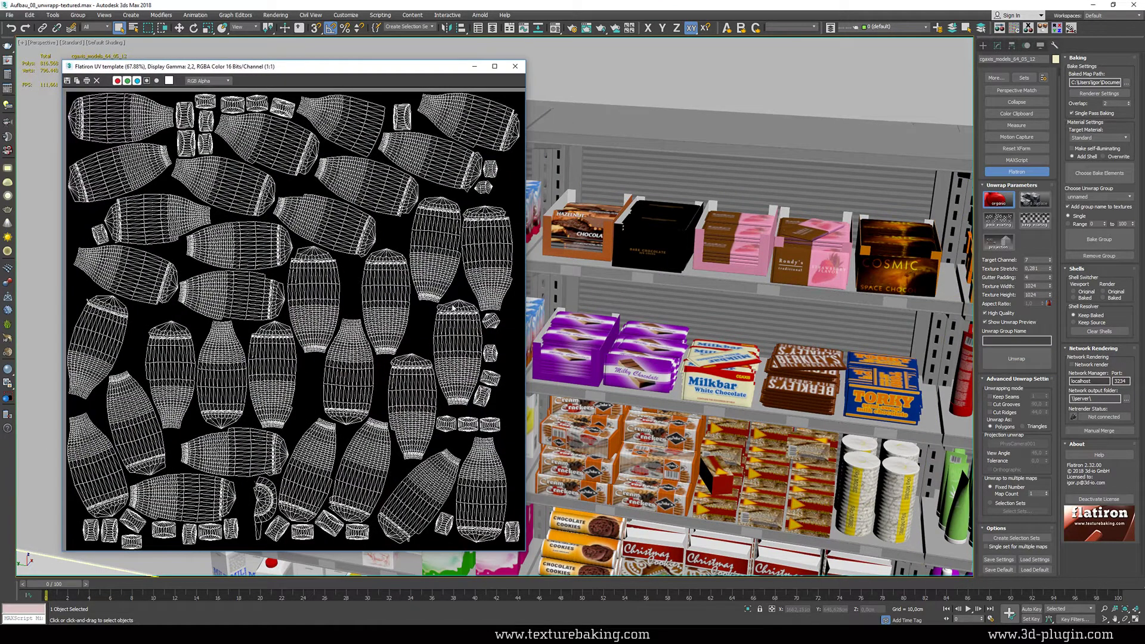
pyautogui.click(516, 67)
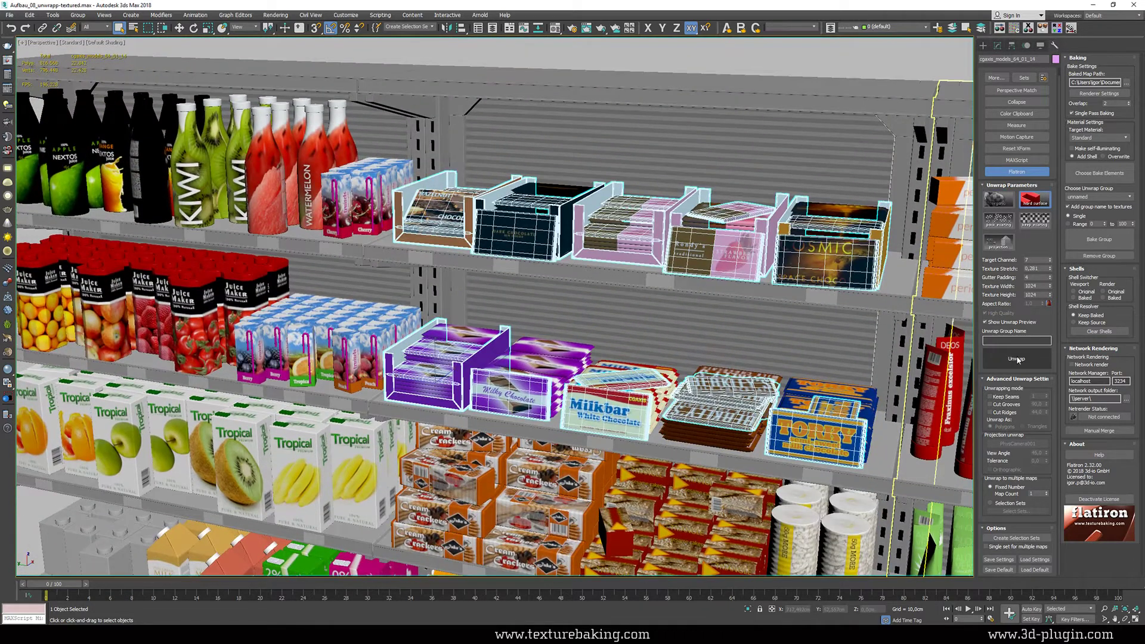
pyautogui.click(1017, 359)
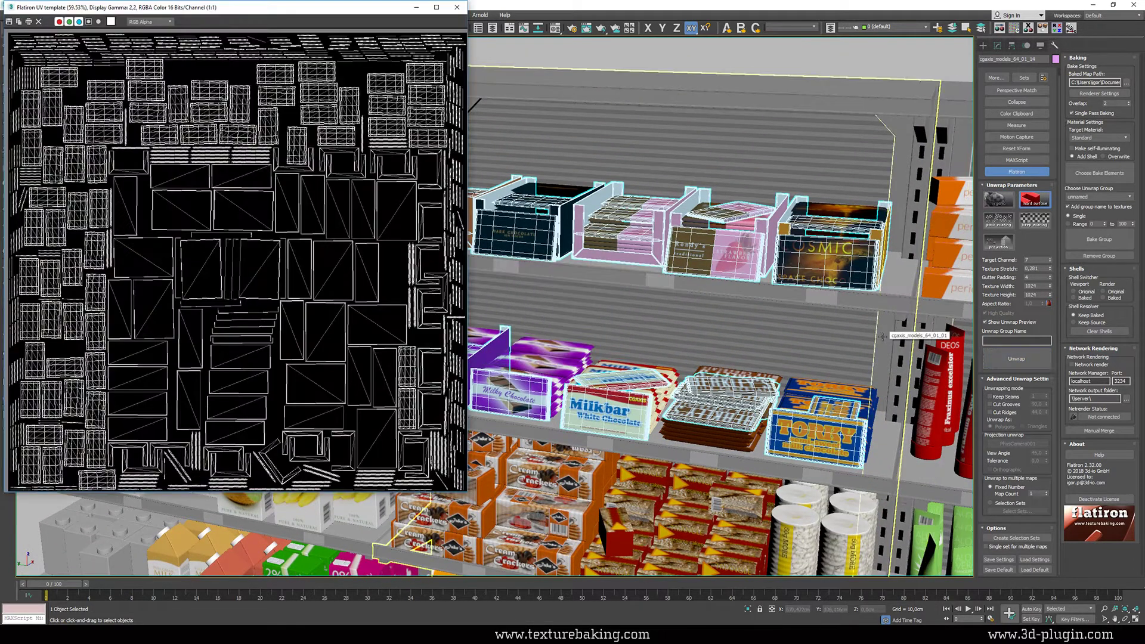
pyautogui.moveTo(337, 11); pyautogui.dragTo(420, 72)
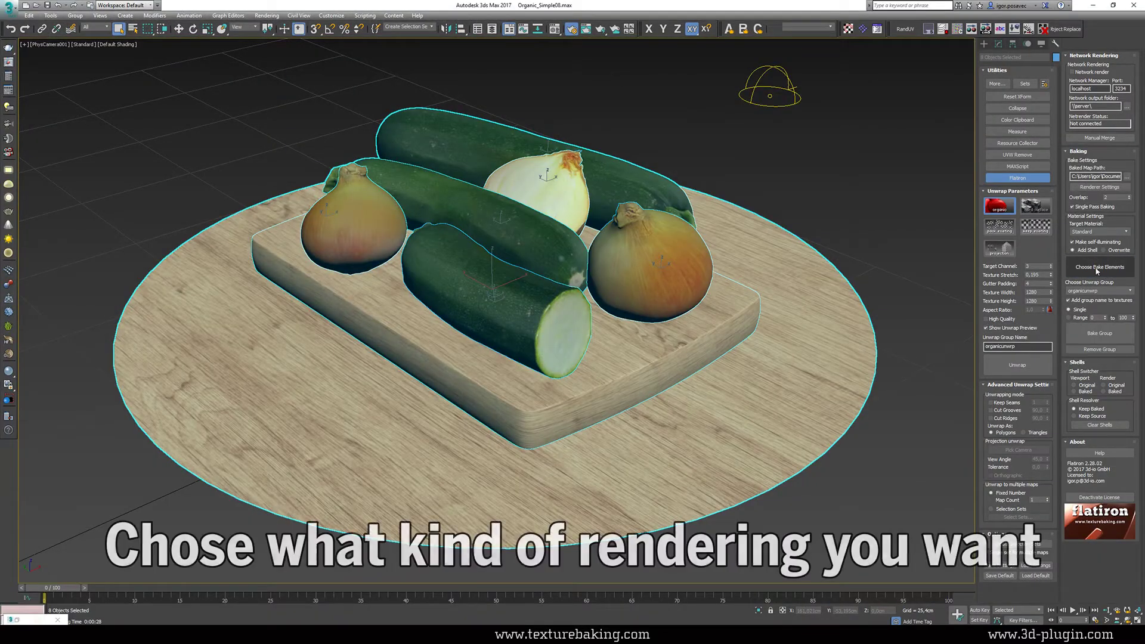
# Add a 1280x1280 VRayCompleteMap bake element that targets the Diffuse Color map slot.
pyautogui.click(1097, 270)
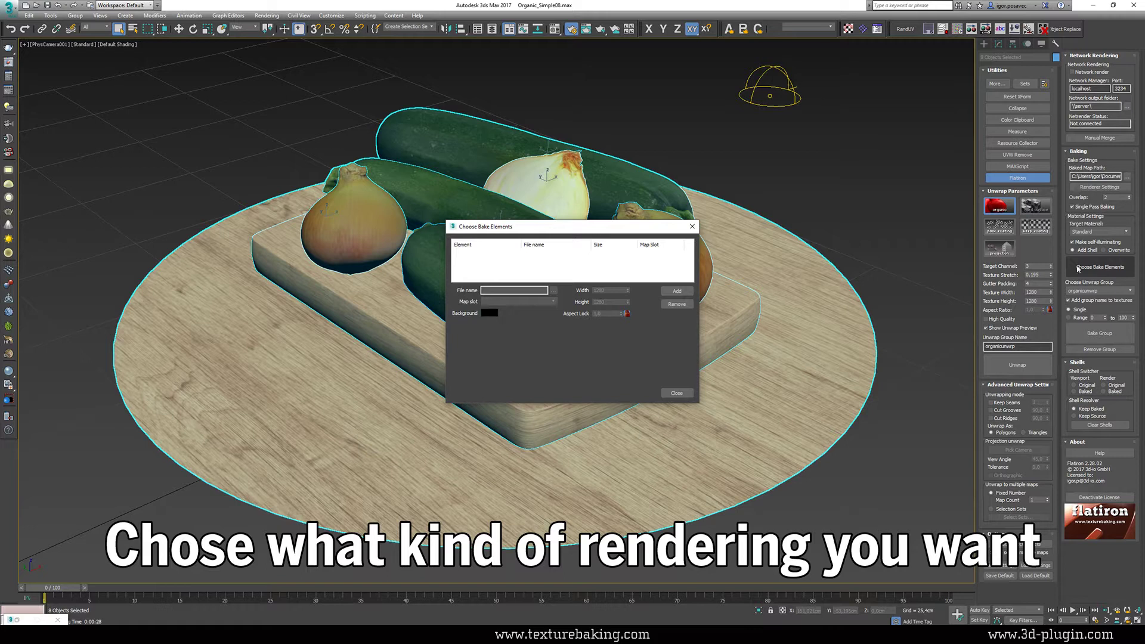
pyautogui.click(677, 290)
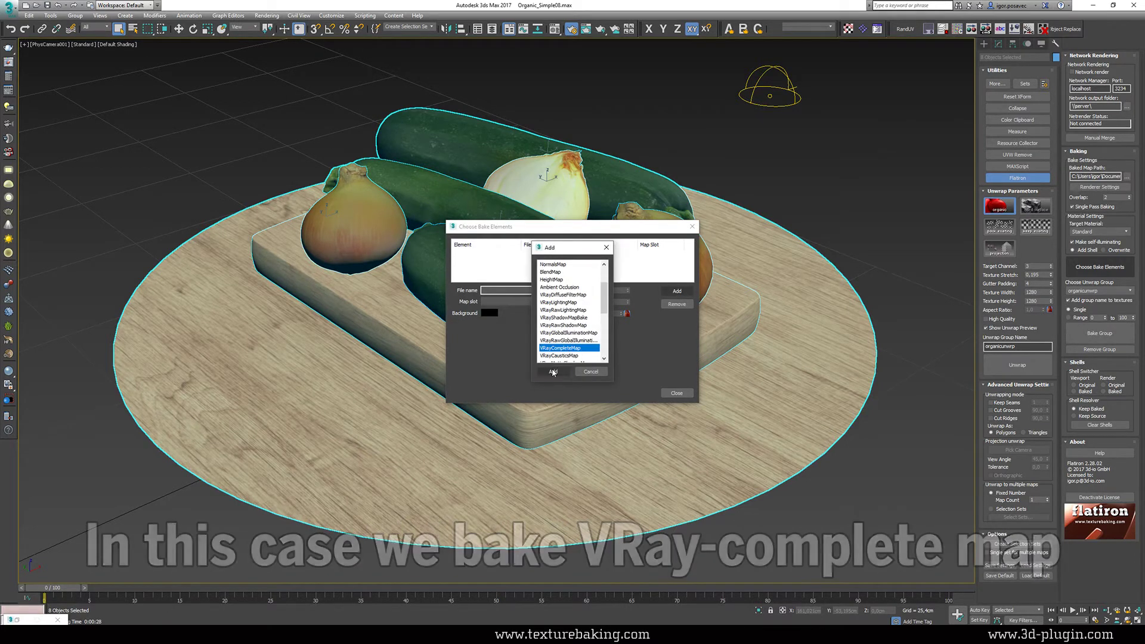
pyautogui.doubleClick(567, 348)
pyautogui.click(490, 254)
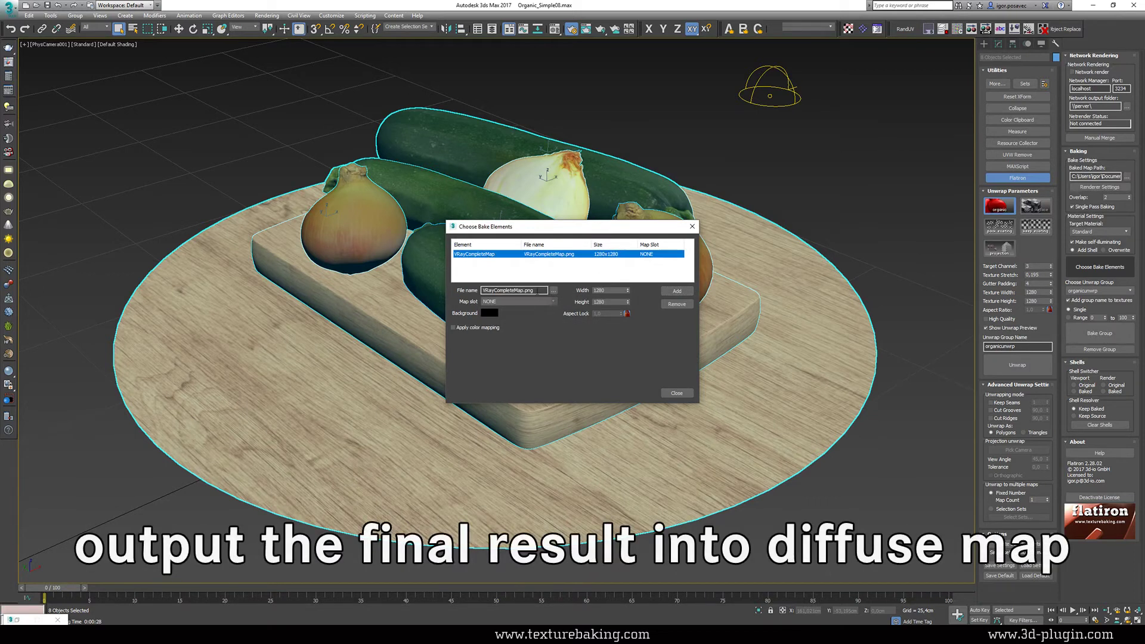
pyautogui.click(554, 302)
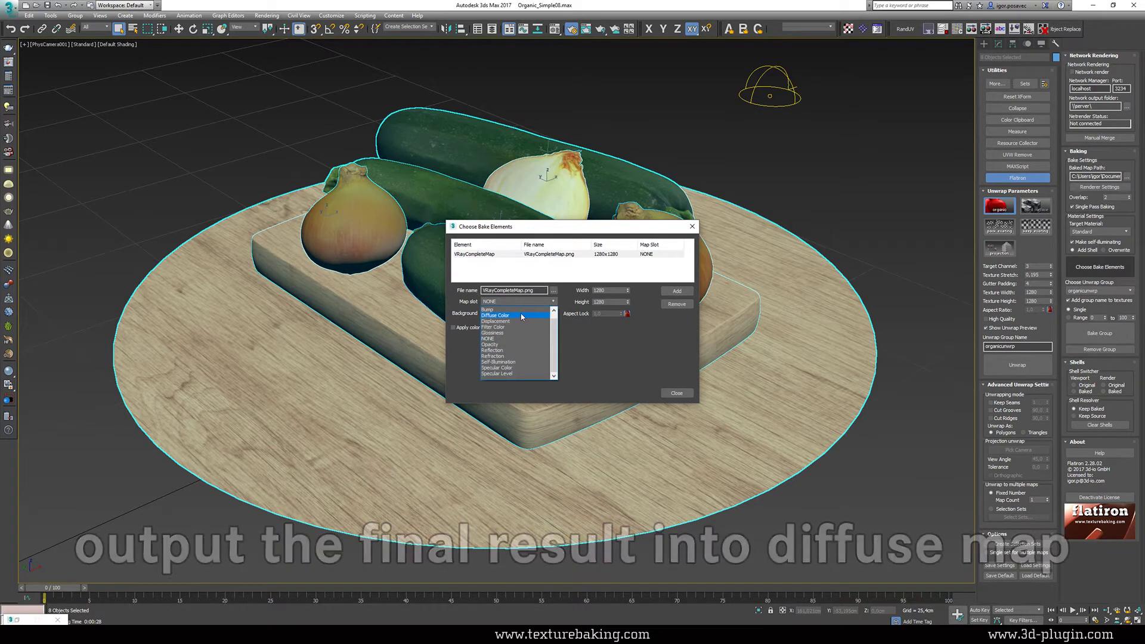
pyautogui.click(526, 316)
pyautogui.click(675, 394)
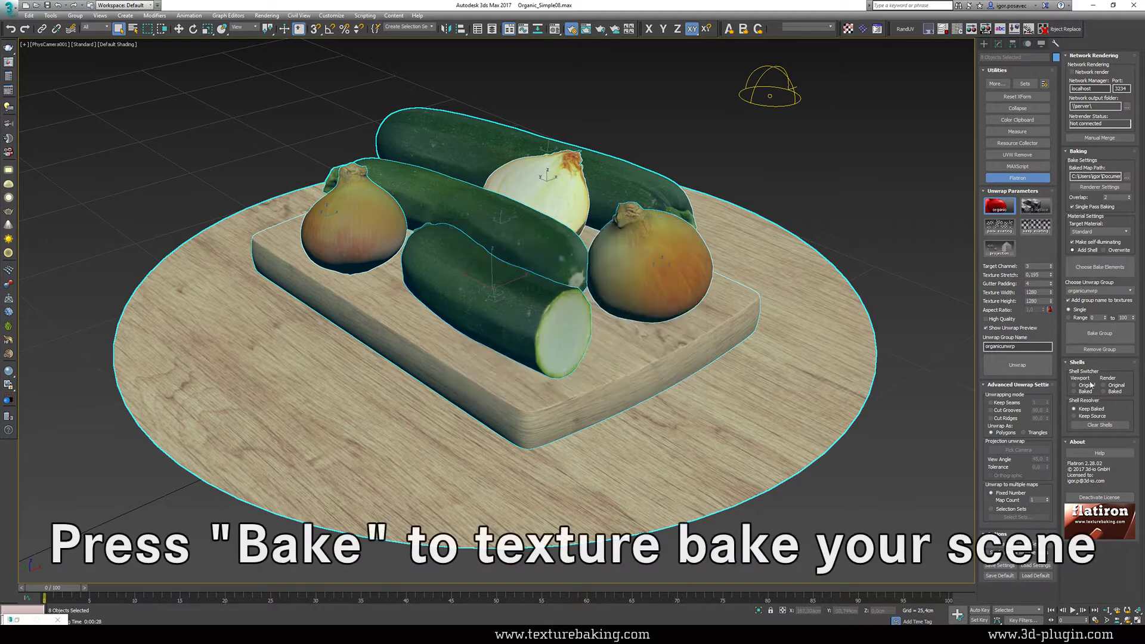
# Bake the group, dismiss the V-Ray messages, and view the board from a free perspective.
pyautogui.click(1099, 333)
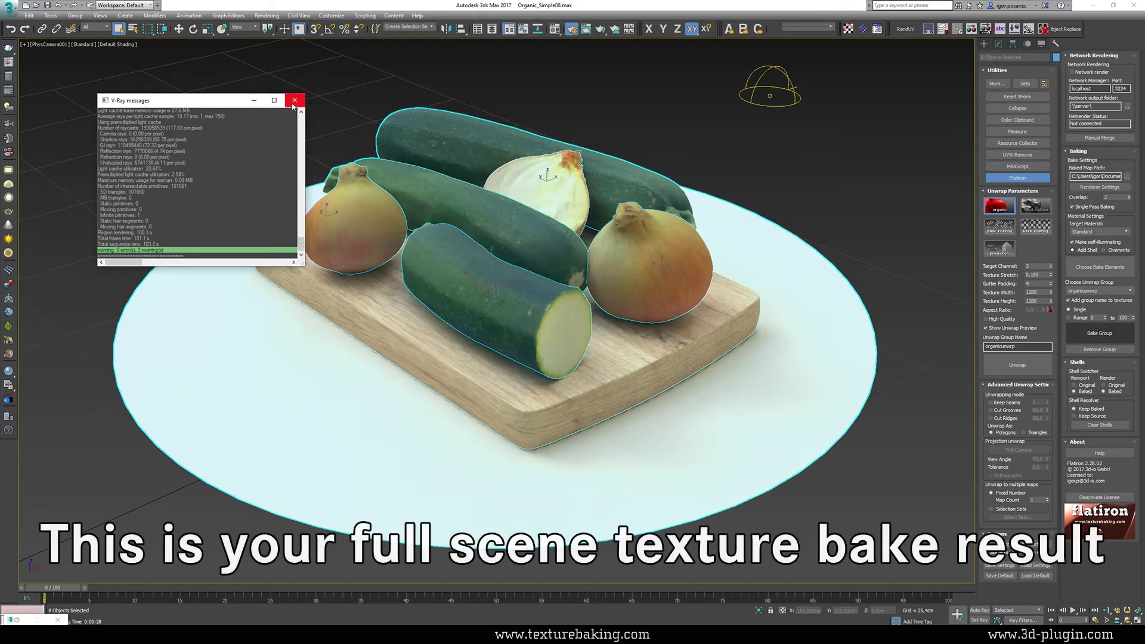
pyautogui.click(294, 101)
pyautogui.click(330, 96)
pyautogui.press('p')
pyautogui.keyDown('alt'); pyautogui.moveTo(495, 322); pyautogui.dragTo(704, 335, button='middle'); pyautogui.keyUp('alt')
# Move the onions and zucchinis aside to reveal baked shadows, then undo the moves.
pyautogui.press('w')
pyautogui.click(437, 274)
pyautogui.moveTo(437, 275); pyautogui.dragTo(316, 267)
pyautogui.moveTo(548, 343); pyautogui.dragTo(515, 412)
pyautogui.moveTo(555, 197); pyautogui.dragTo(603, 146)
pyautogui.moveTo(659, 301); pyautogui.dragTo(806, 281)
pyautogui.moveTo(567, 229); pyautogui.dragTo(662, 235)
pyautogui.moveTo(507, 250); pyautogui.dragTo(405, 197)
pyautogui.hotkey('ctrl', 'z')
pyautogui.hotkey('ctrl', 'z')
pyautogui.hotkey('ctrl', 'z')
pyautogui.hotkey('ctrl', 'z')
pyautogui.hotkey('ctrl', 'z')
pyautogui.hotkey('ctrl', 'z')
pyautogui.hotkey('ctrl', 'z')
pyautogui.hotkey('ctrl', 'z')
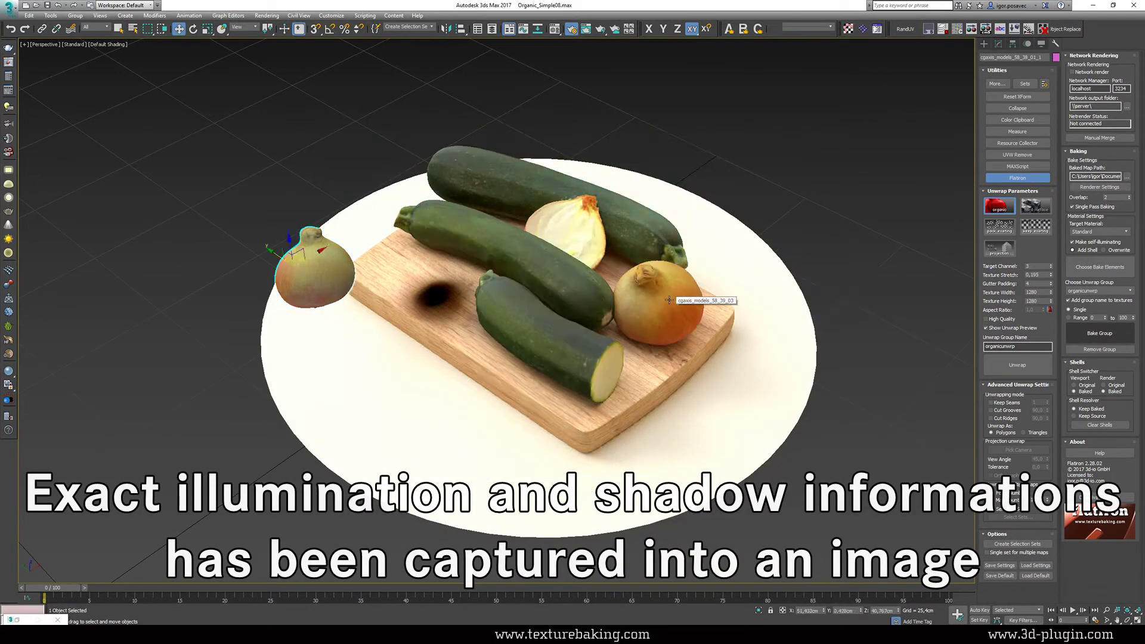
pyautogui.hotkey('shift', 'z')
pyautogui.hotkey('shift', 'z')
# Inspect the Fl_ground baked material's diffuse texture, then select all eight baked objects.
pyautogui.press('m')
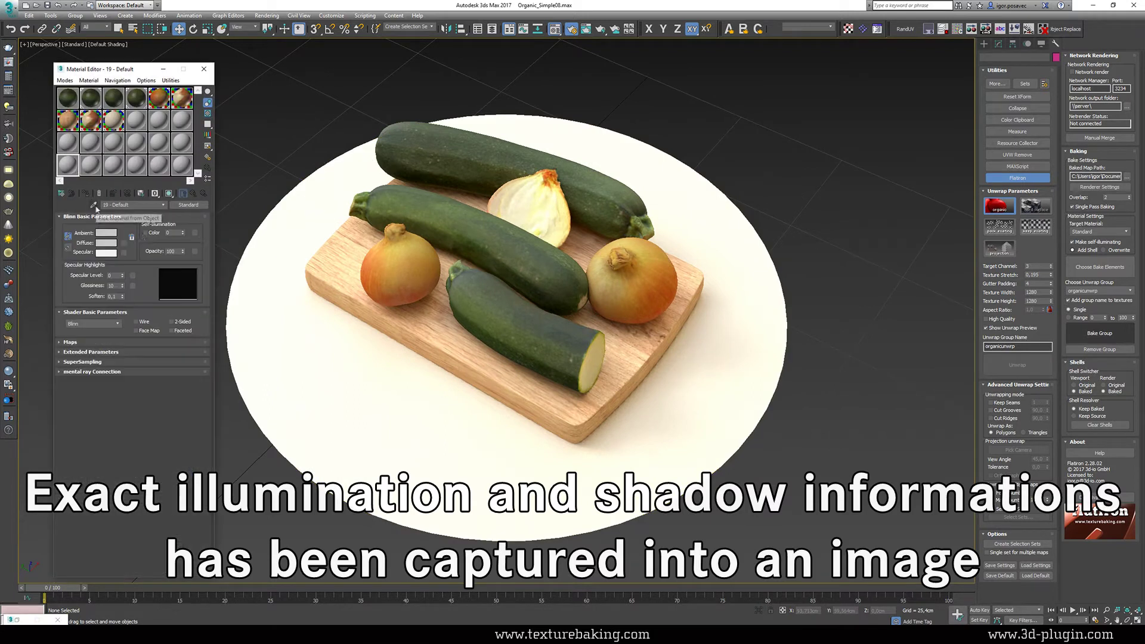
pyautogui.click(384, 260)
pyautogui.click(126, 255)
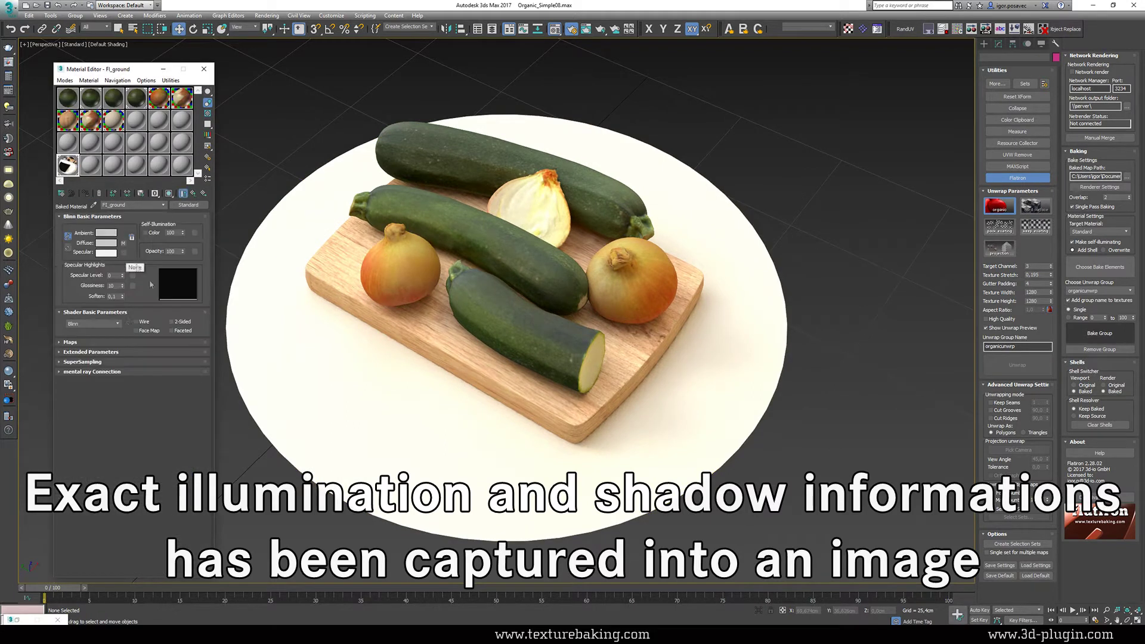
pyautogui.click(118, 342)
pyautogui.click(151, 371)
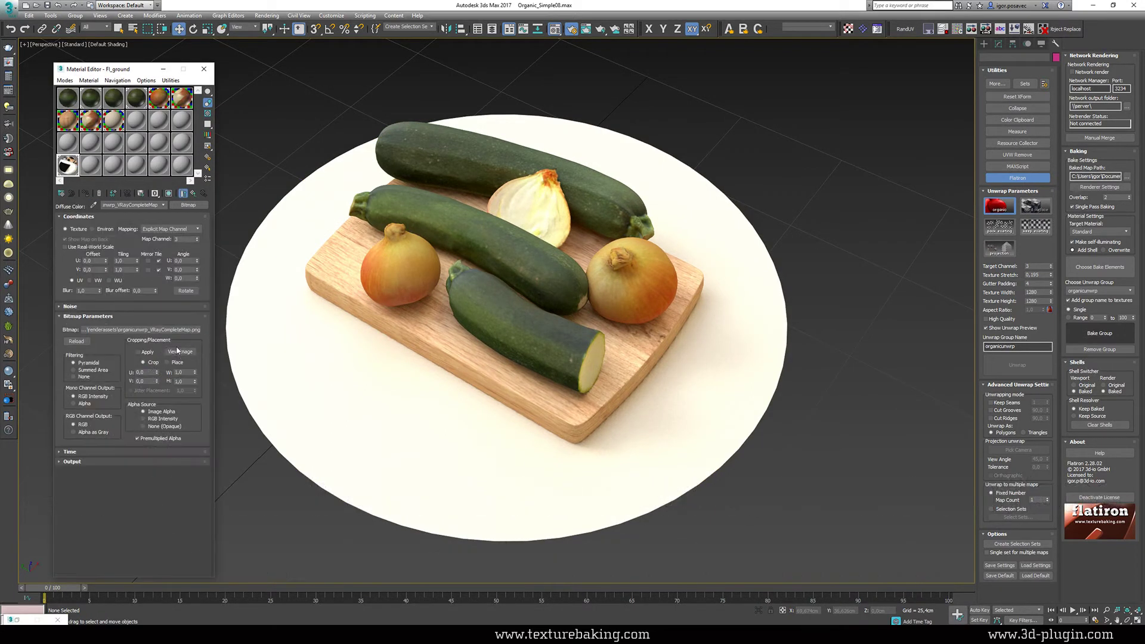
pyautogui.click(179, 352)
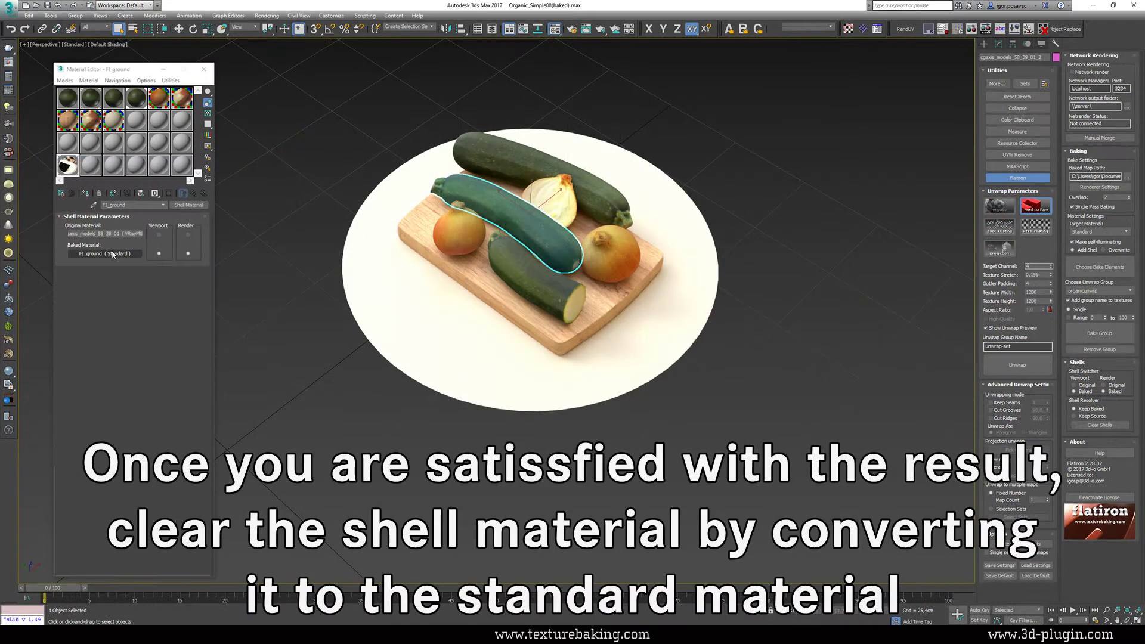
pyautogui.moveTo(332, 115); pyautogui.dragTo(776, 417)
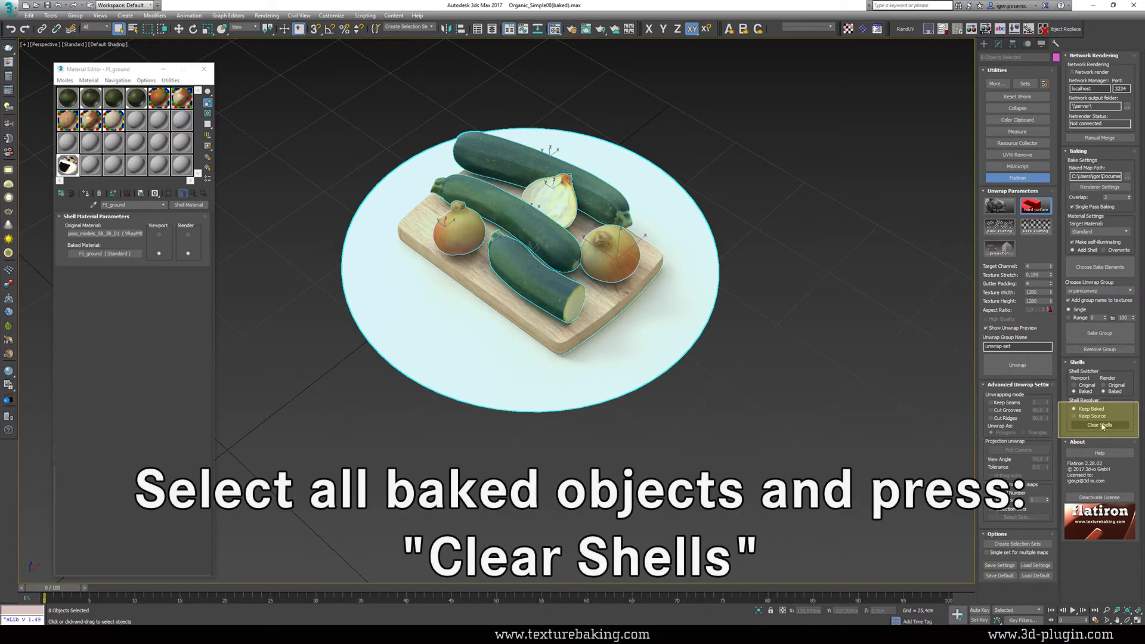
# Clear the shell materials with Keep Baked selected.
pyautogui.click(1101, 425)
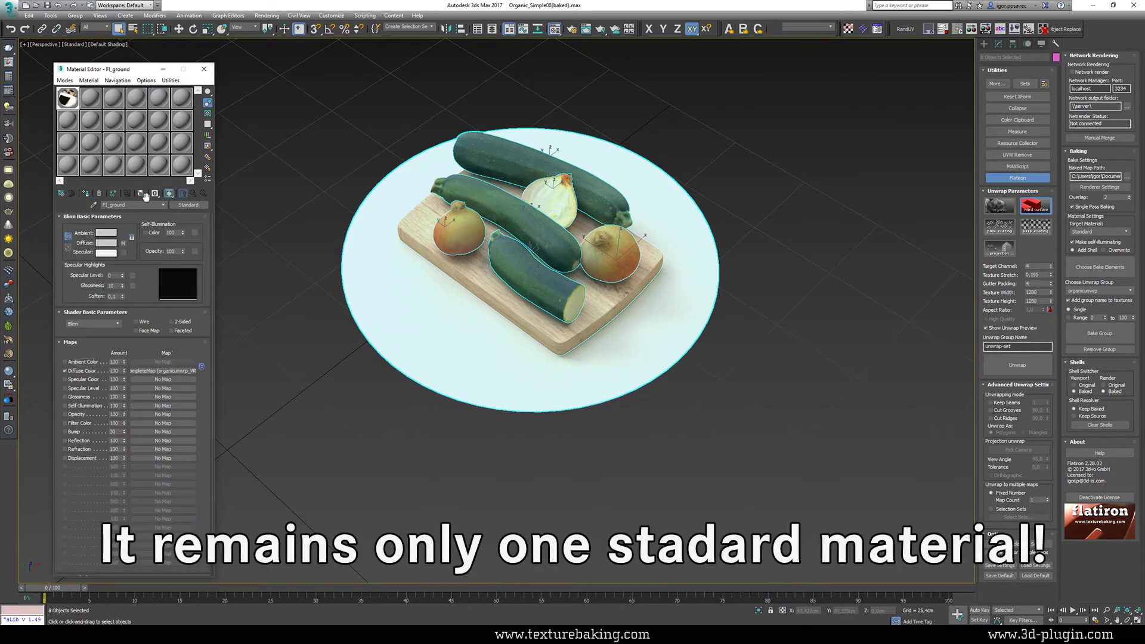
# Preview Fl_ground's baked diffuse bitmap and inspect its Map Channel value of 3.
pyautogui.click(176, 370)
pyautogui.click(181, 352)
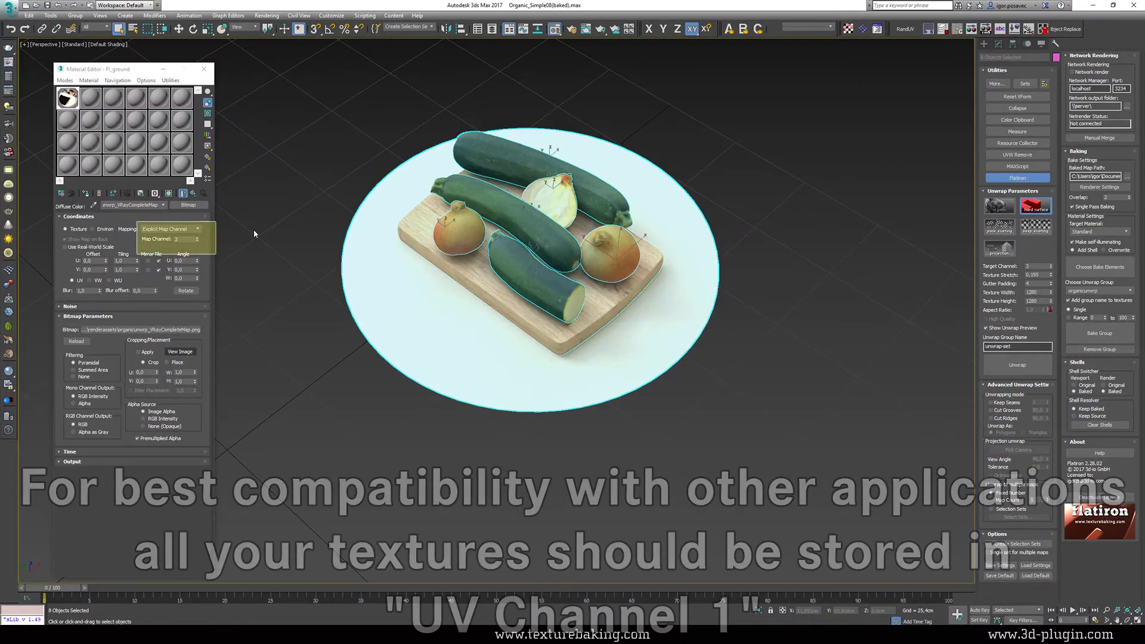
pyautogui.doubleClick(186, 239)
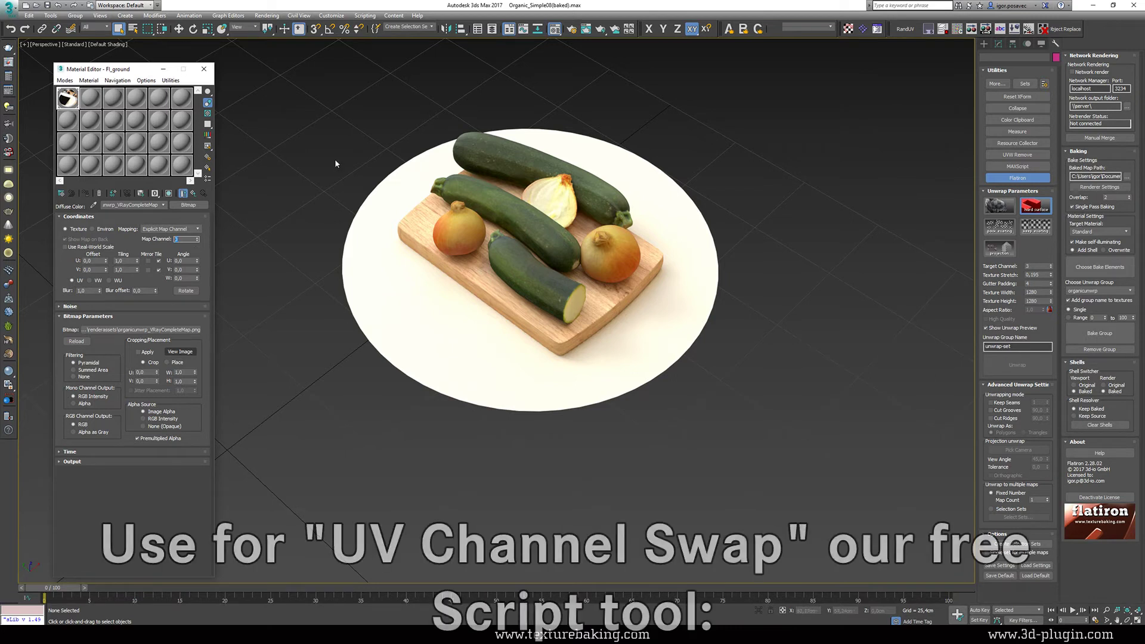
# Use Map Channel Switch on all objects to copy channel 3 UVs into channel 1.
pyautogui.moveTo(332, 139); pyautogui.dragTo(782, 438)
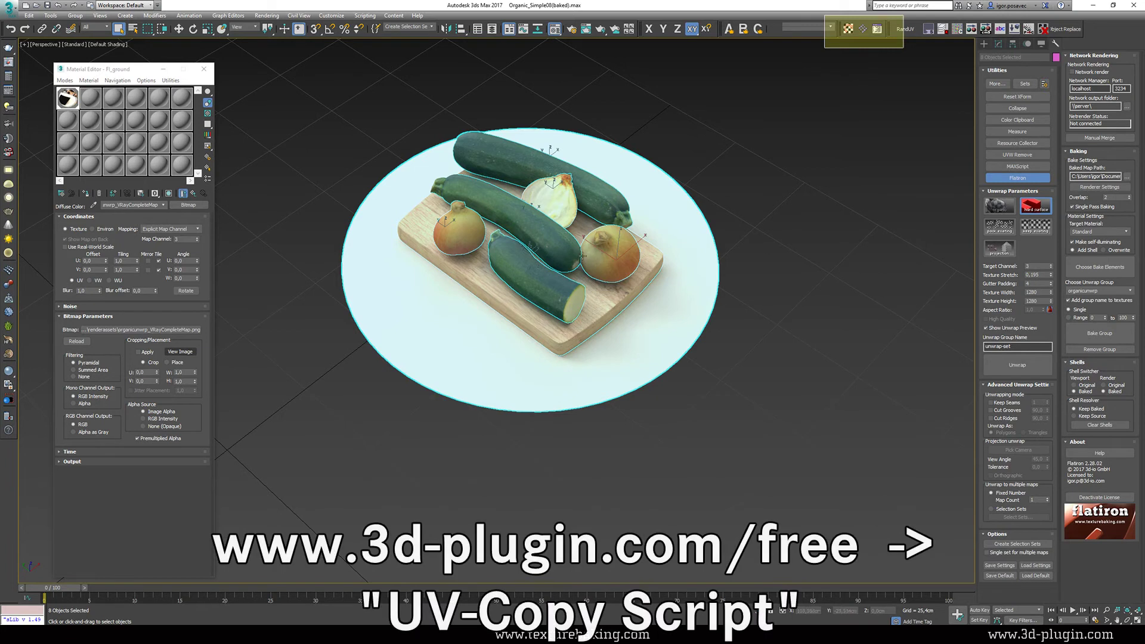
pyautogui.click(862, 30)
pyautogui.moveTo(571, 286); pyautogui.dragTo(233, 242)
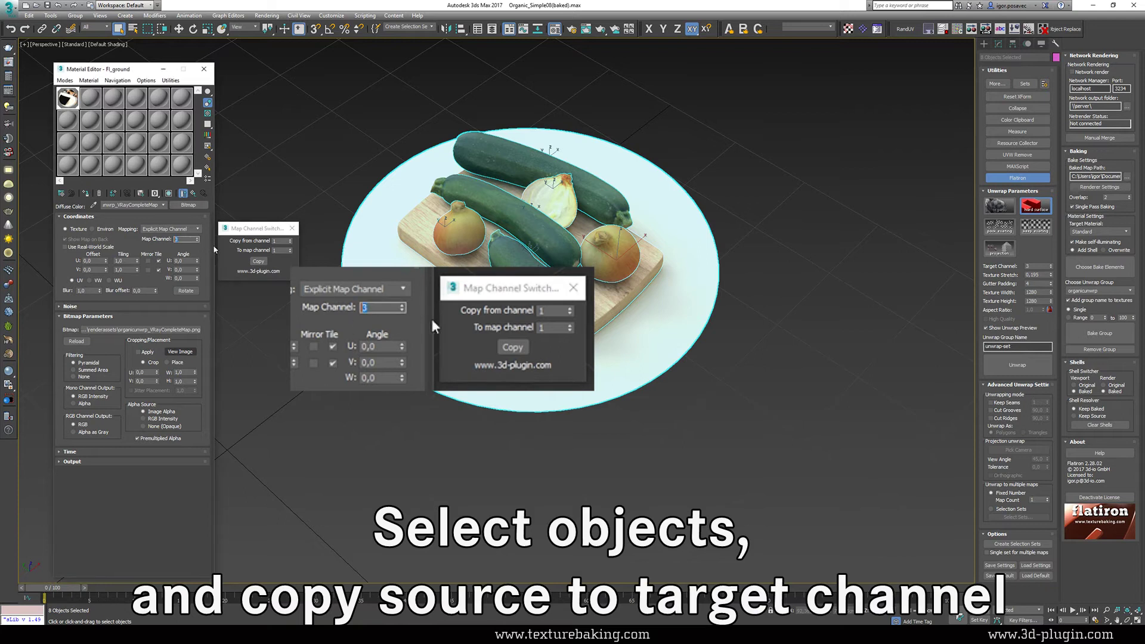
pyautogui.doubleClick(275, 240)
pyautogui.write('4')
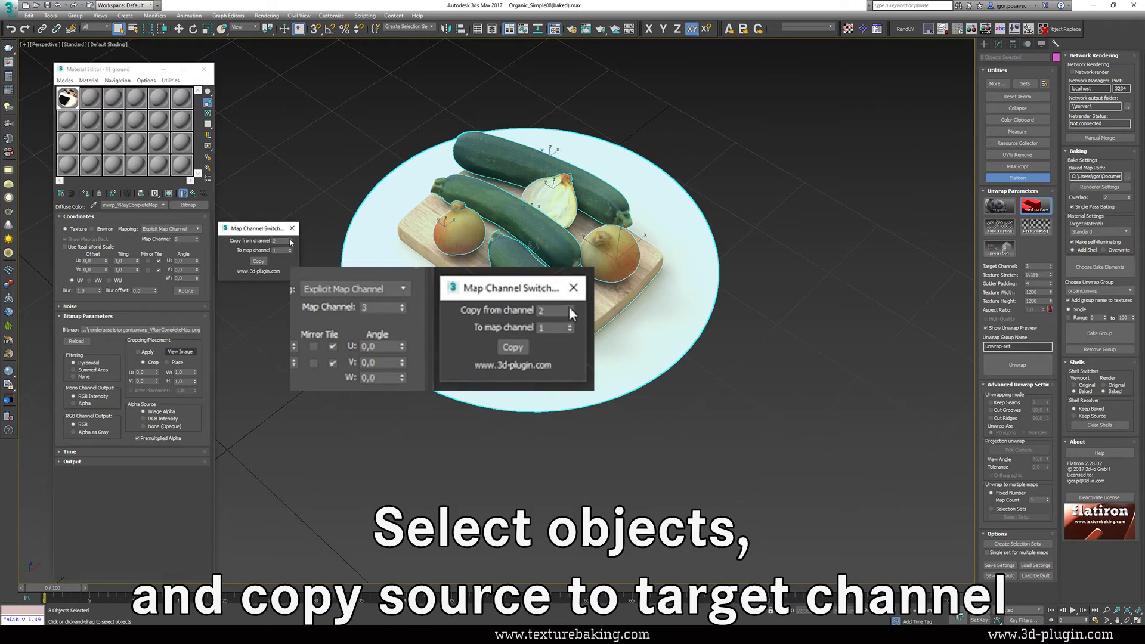
pyautogui.click(290, 242)
pyautogui.click(260, 263)
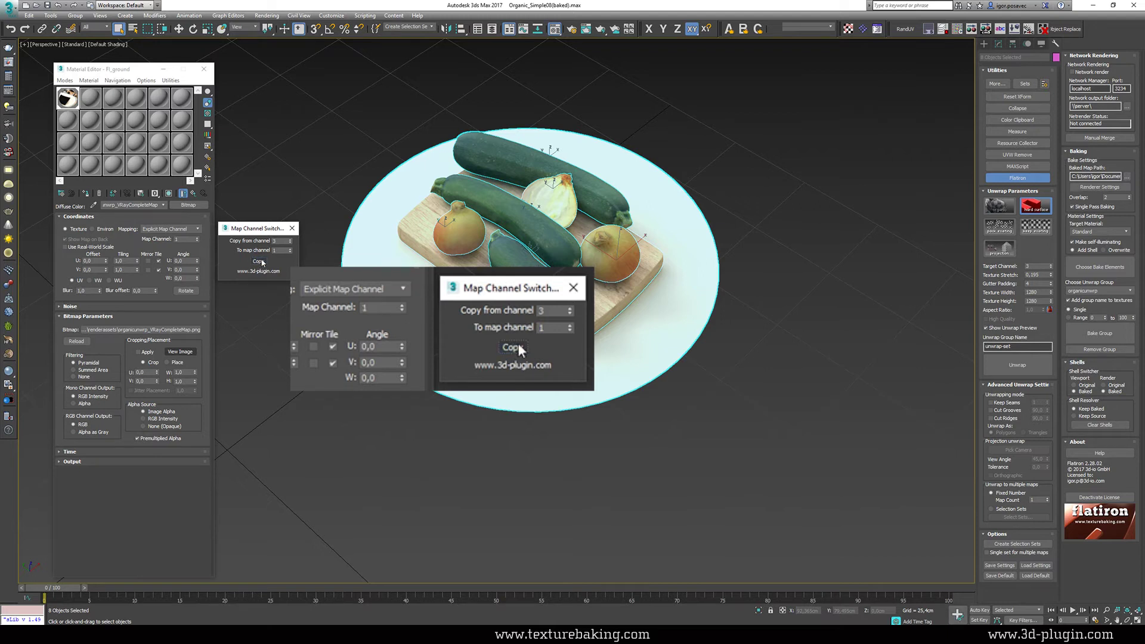
pyautogui.click(292, 228)
pyautogui.click(304, 224)
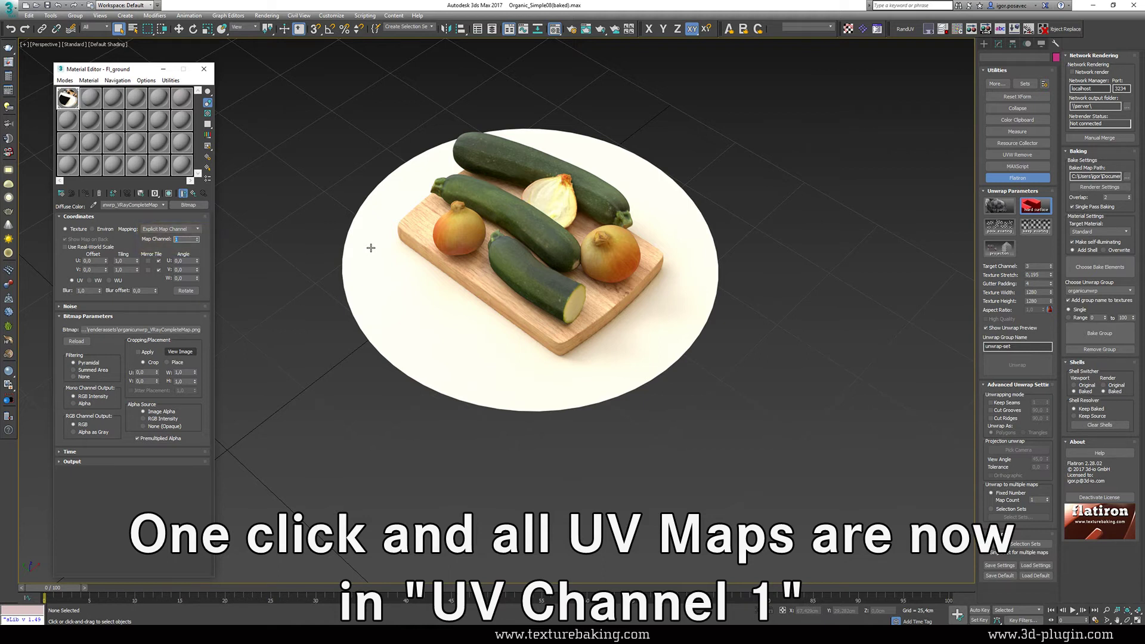
# Select all eight still-life objects and export them with Export Selected as an FBX file.
pyautogui.click(356, 177)
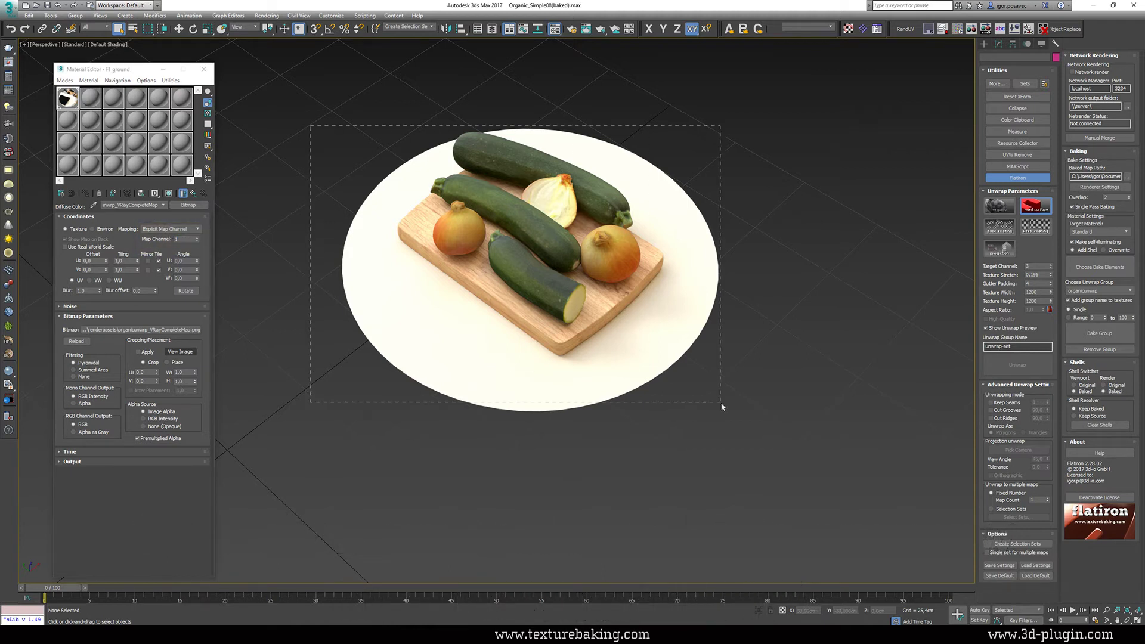
pyautogui.moveTo(722, 405); pyautogui.dragTo(721, 404)
pyautogui.click(17, 14)
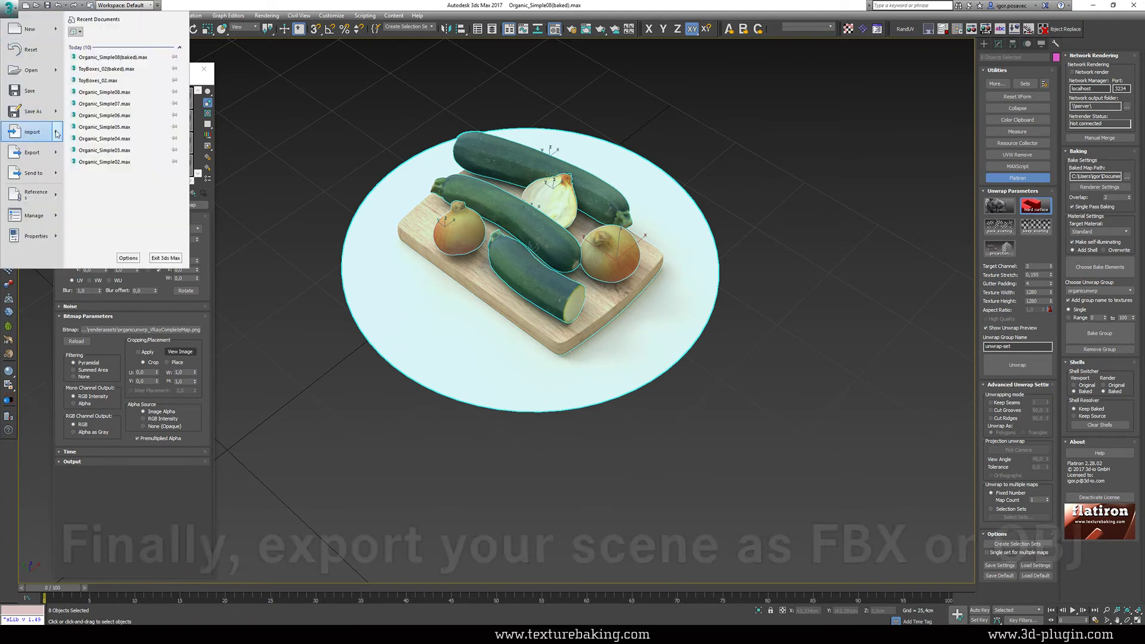
pyautogui.moveTo(58, 157)
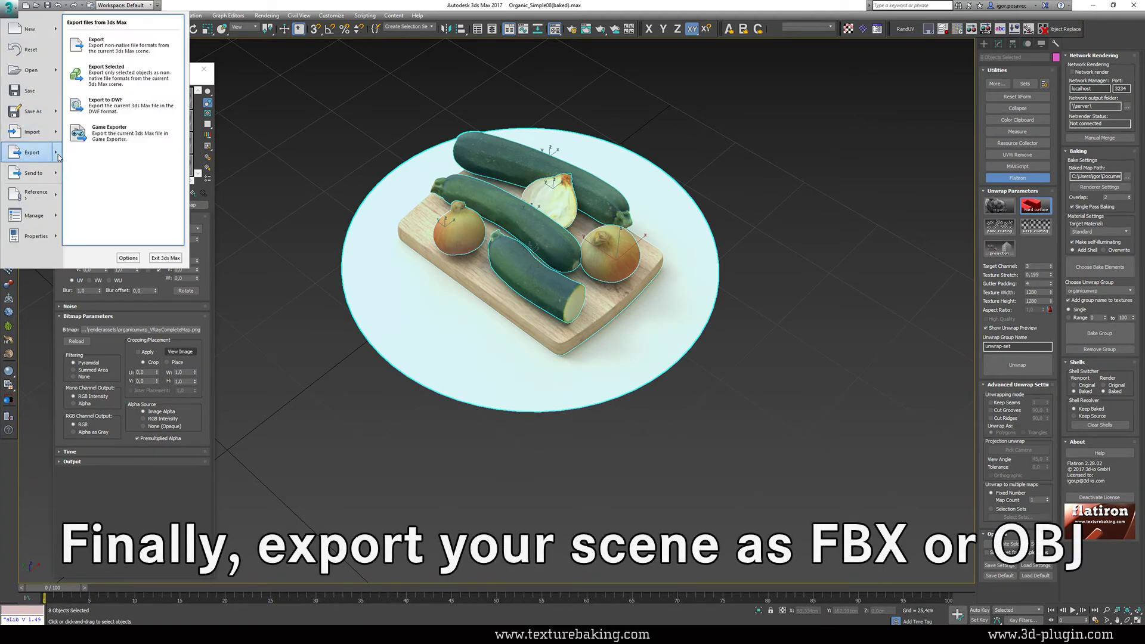
pyautogui.click(126, 83)
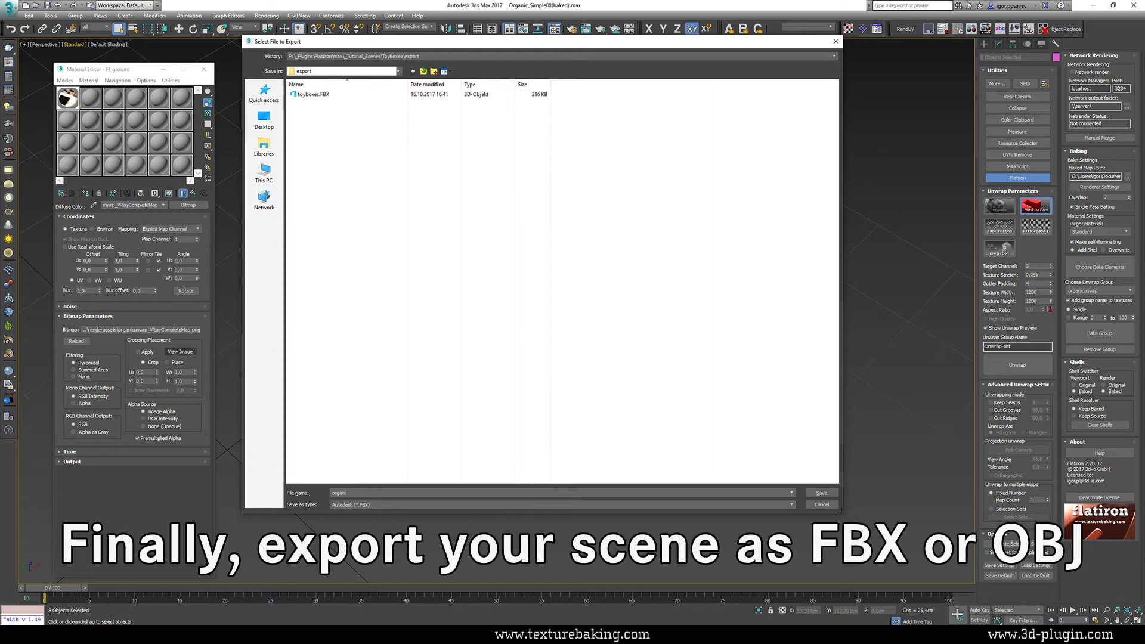
pyautogui.click(821, 492)
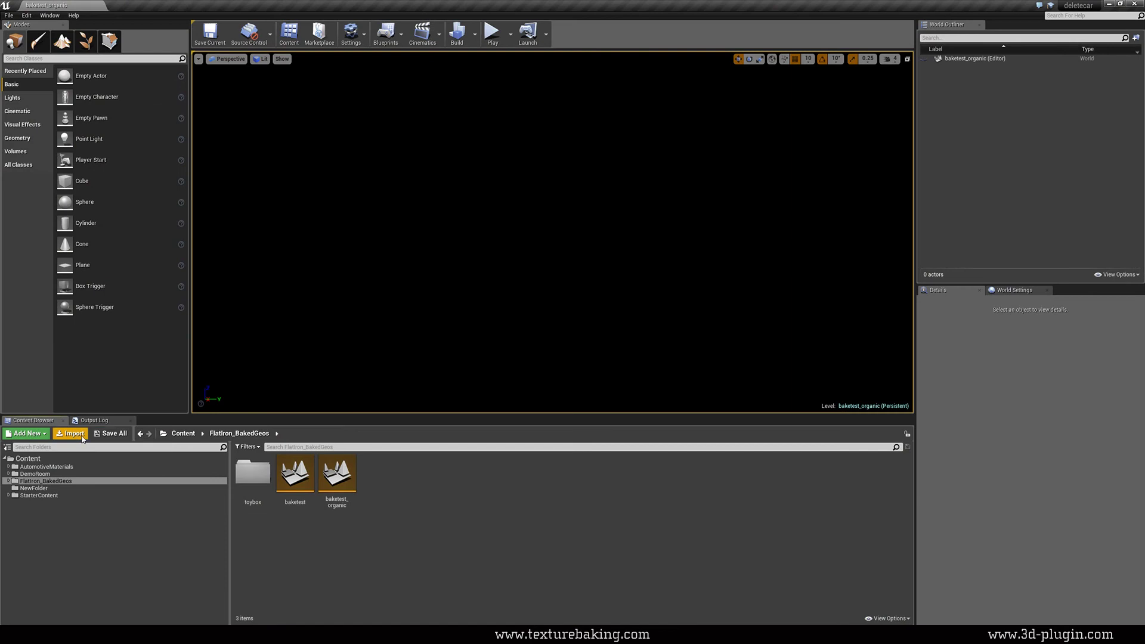
# Import organic.FBX and its baked PNG texture into Flatiron_BakedGeos, then place the organic mesh in the level.
pyautogui.click(74, 433)
pyautogui.click(443, 145)
pyautogui.keyDown('shift'); pyautogui.click(475, 155); pyautogui.keyUp('shift')
pyautogui.click(758, 390)
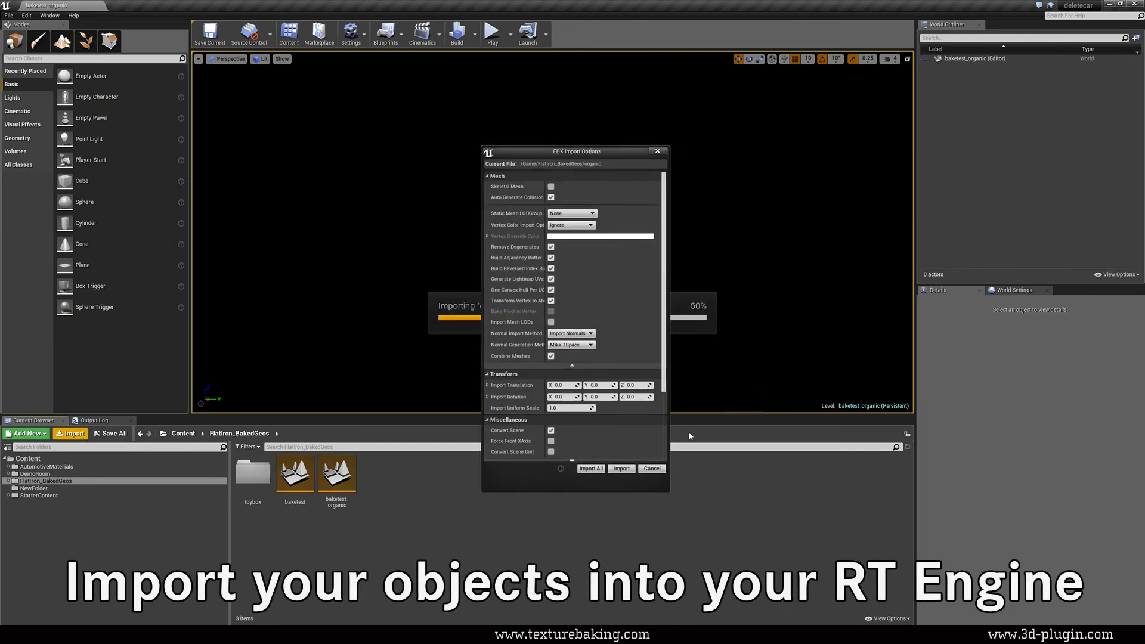
pyautogui.click(591, 469)
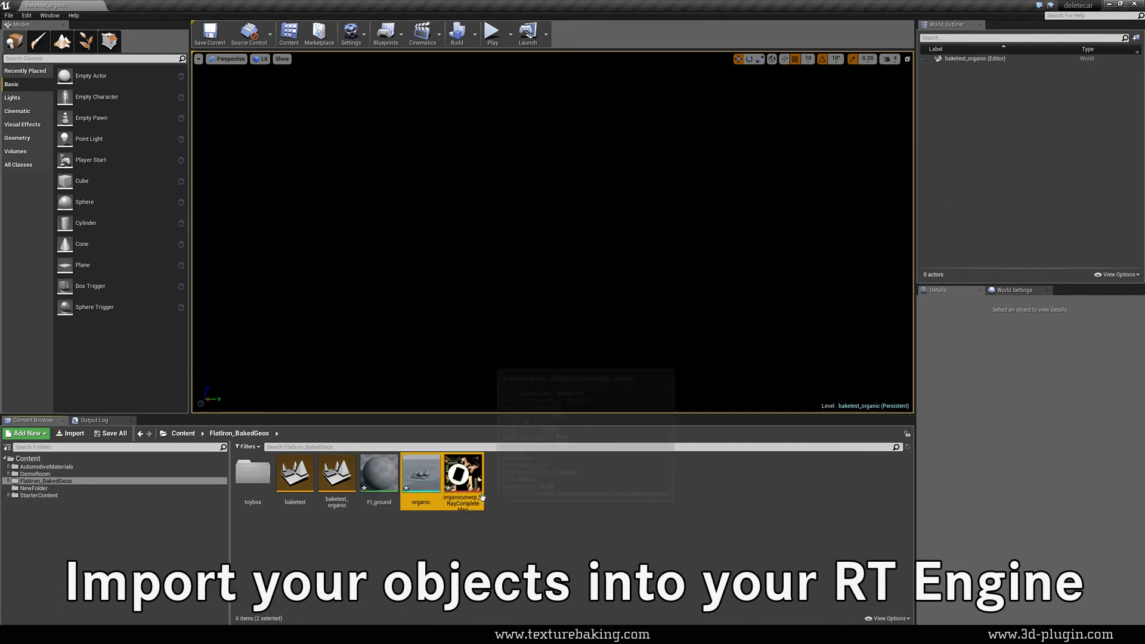
pyautogui.moveTo(421, 476); pyautogui.dragTo(497, 243)
# In Fl_ground, replace the empty texture sample with the baked organicunwrap texture driving Emissive Color, and apply.
pyautogui.press('f')
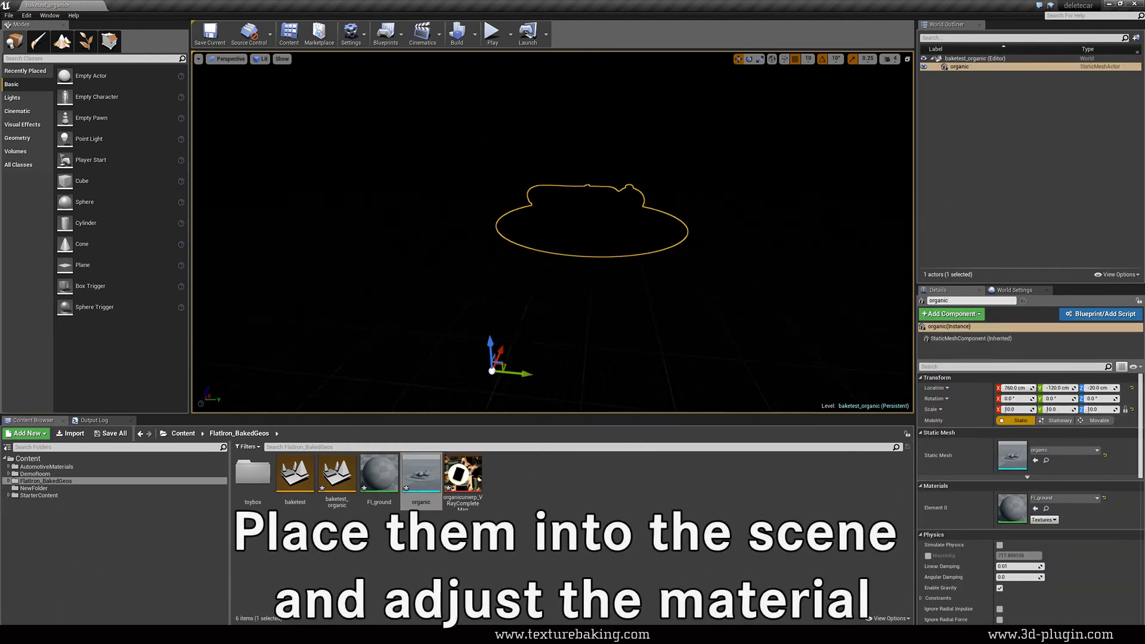
pyautogui.doubleClick(380, 478)
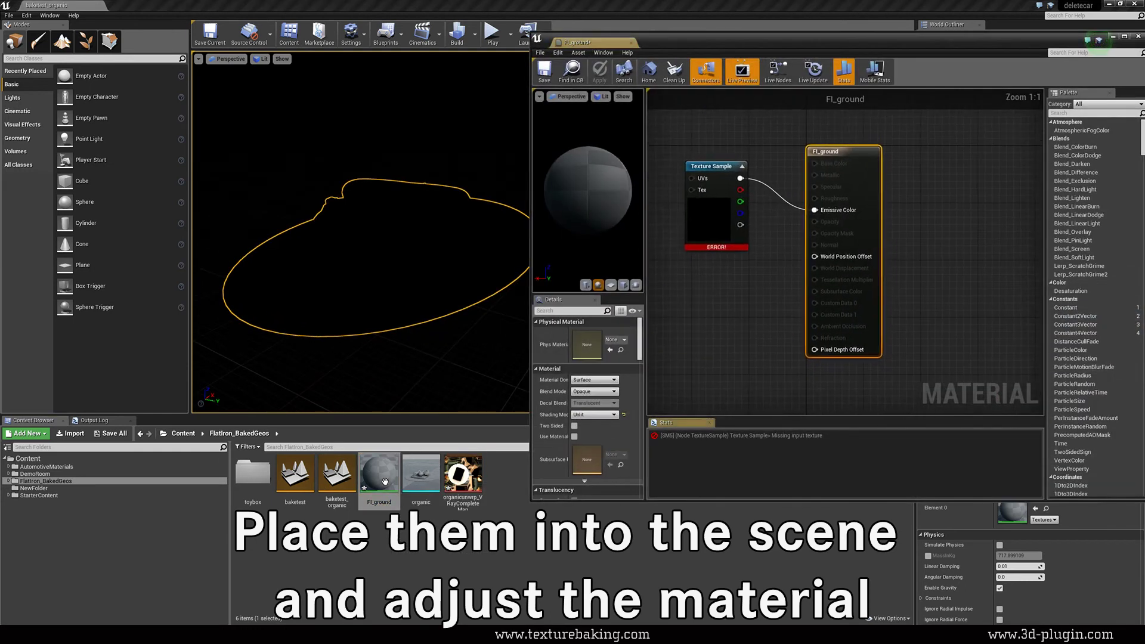
pyautogui.click(715, 212)
pyautogui.press('Delete')
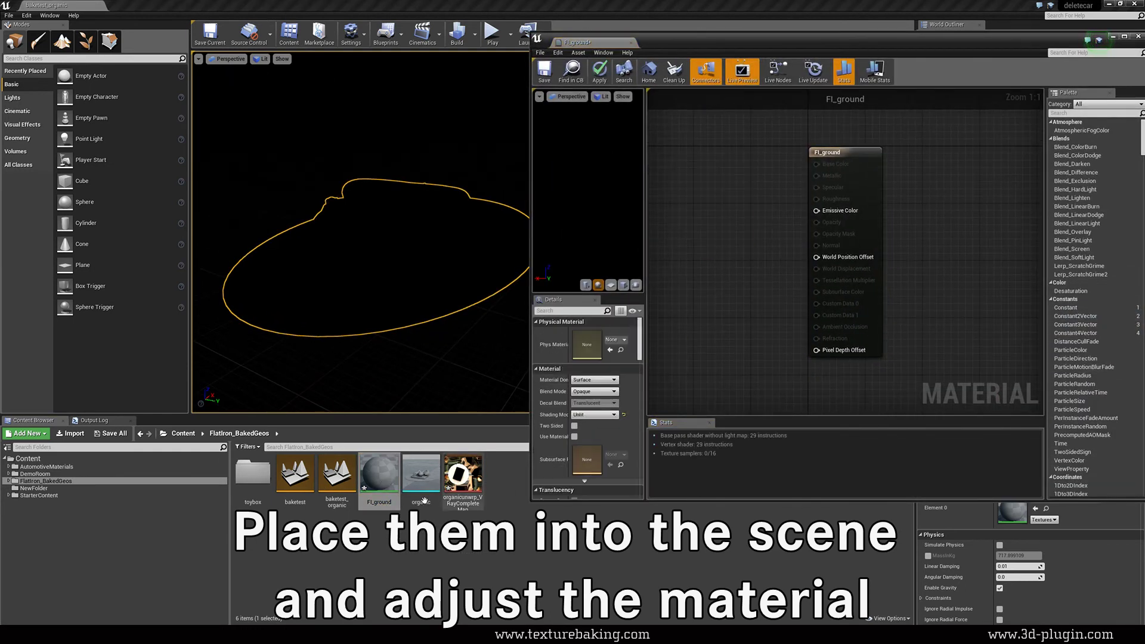
pyautogui.moveTo(466, 478); pyautogui.dragTo(816, 210)
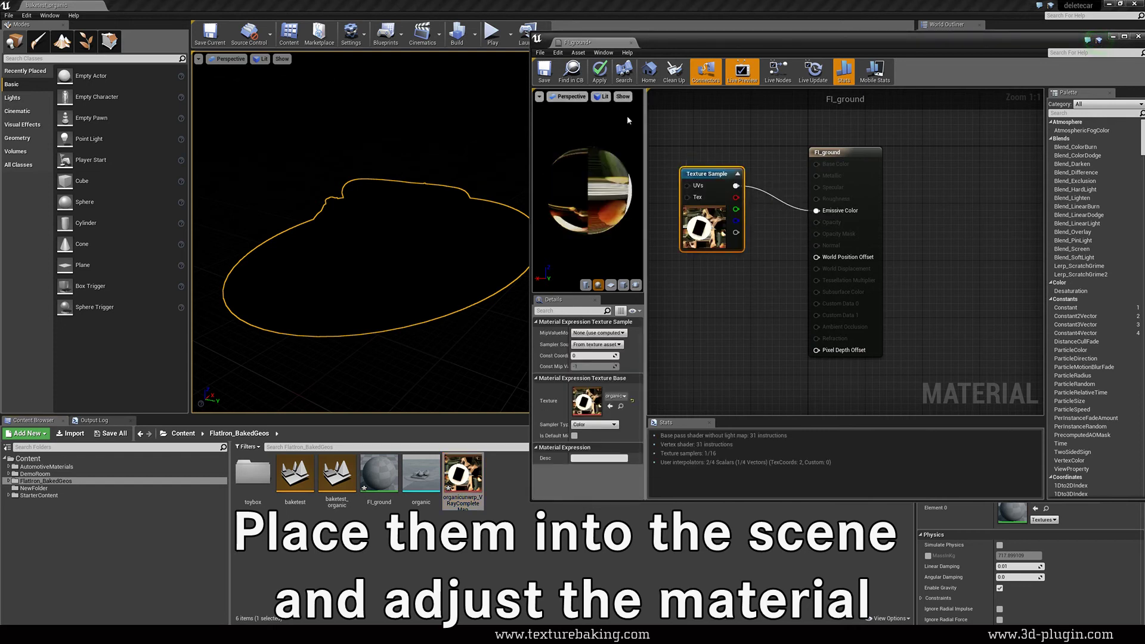
pyautogui.click(609, 72)
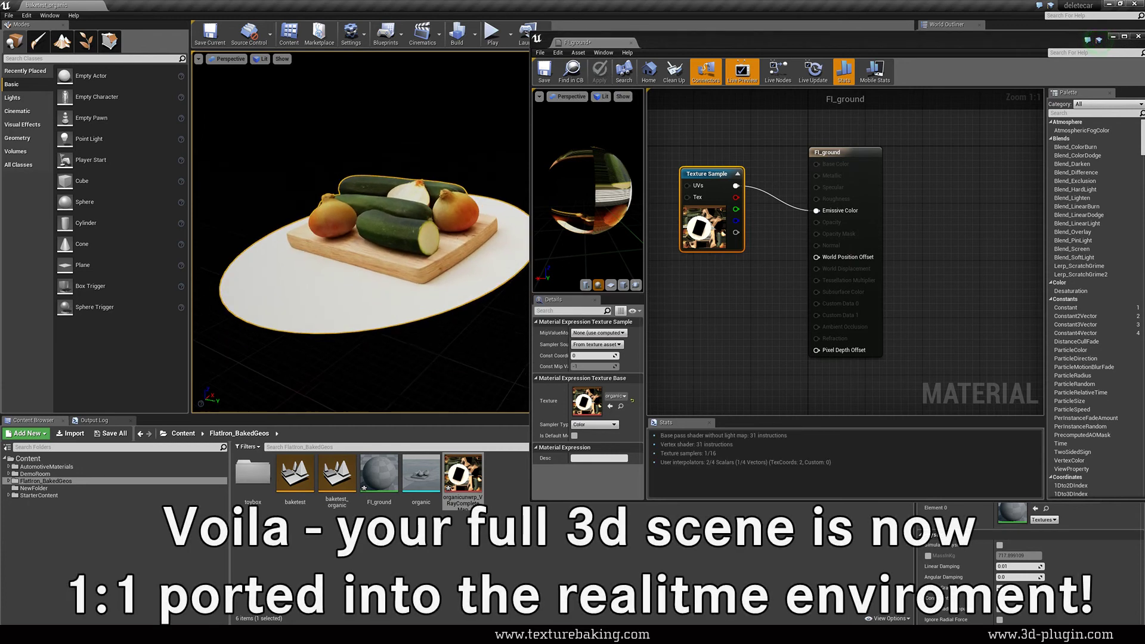
# Narrow the material window and orbit around the textured vegetables to inspect the result.
pyautogui.moveTo(531, 239); pyautogui.dragTo(718, 239)
pyautogui.scroll(3, 454, 233)
pyautogui.moveTo(453, 233); pyautogui.dragTo(394, 227, button='right')
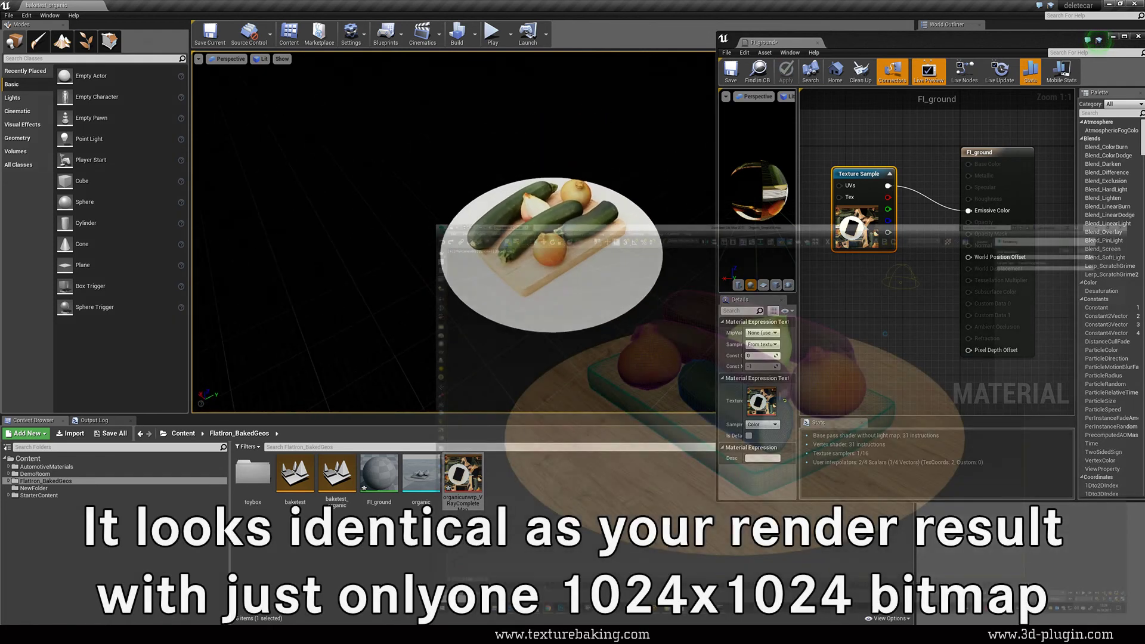
pyautogui.moveTo(394, 227); pyautogui.dragTo(281, 248, button='right')
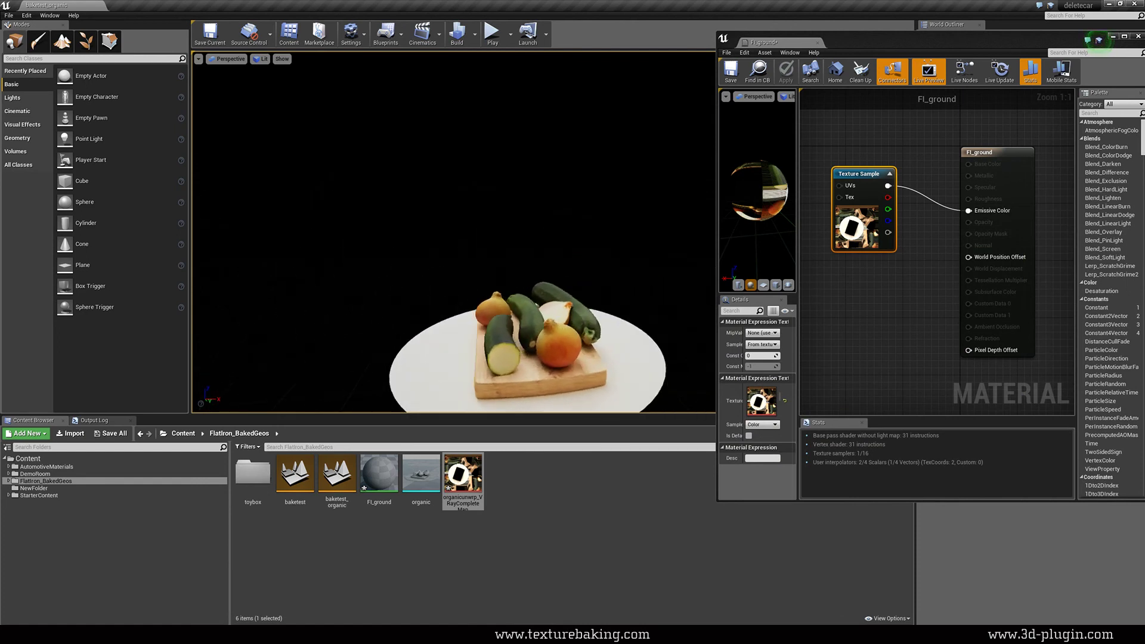
pyautogui.moveTo(453, 238); pyautogui.dragTo(478, 234, button='right')
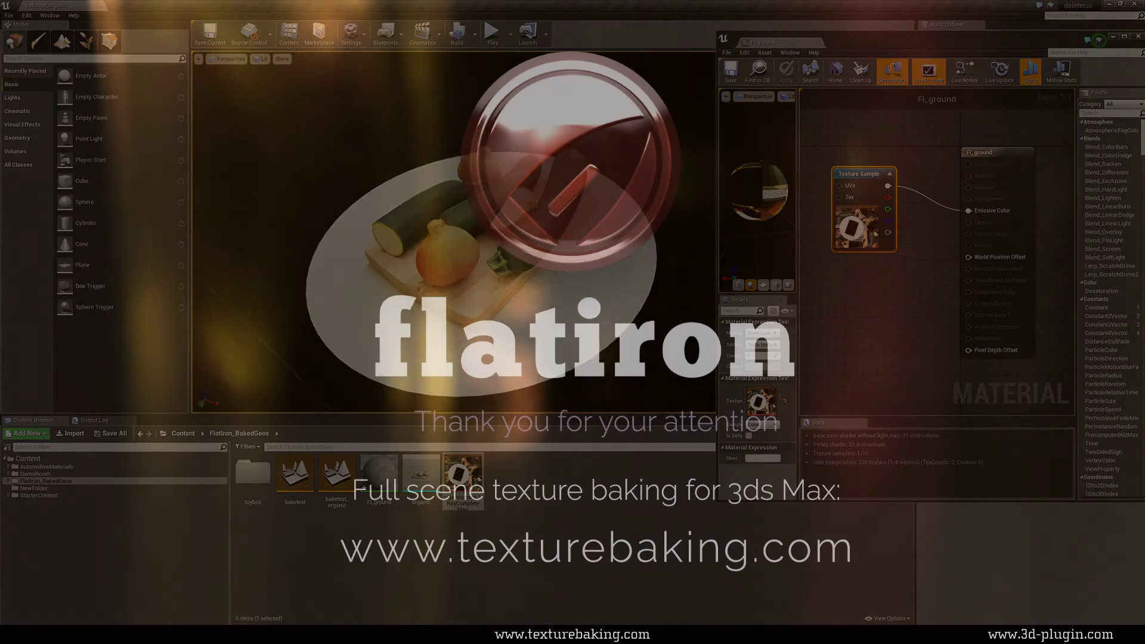